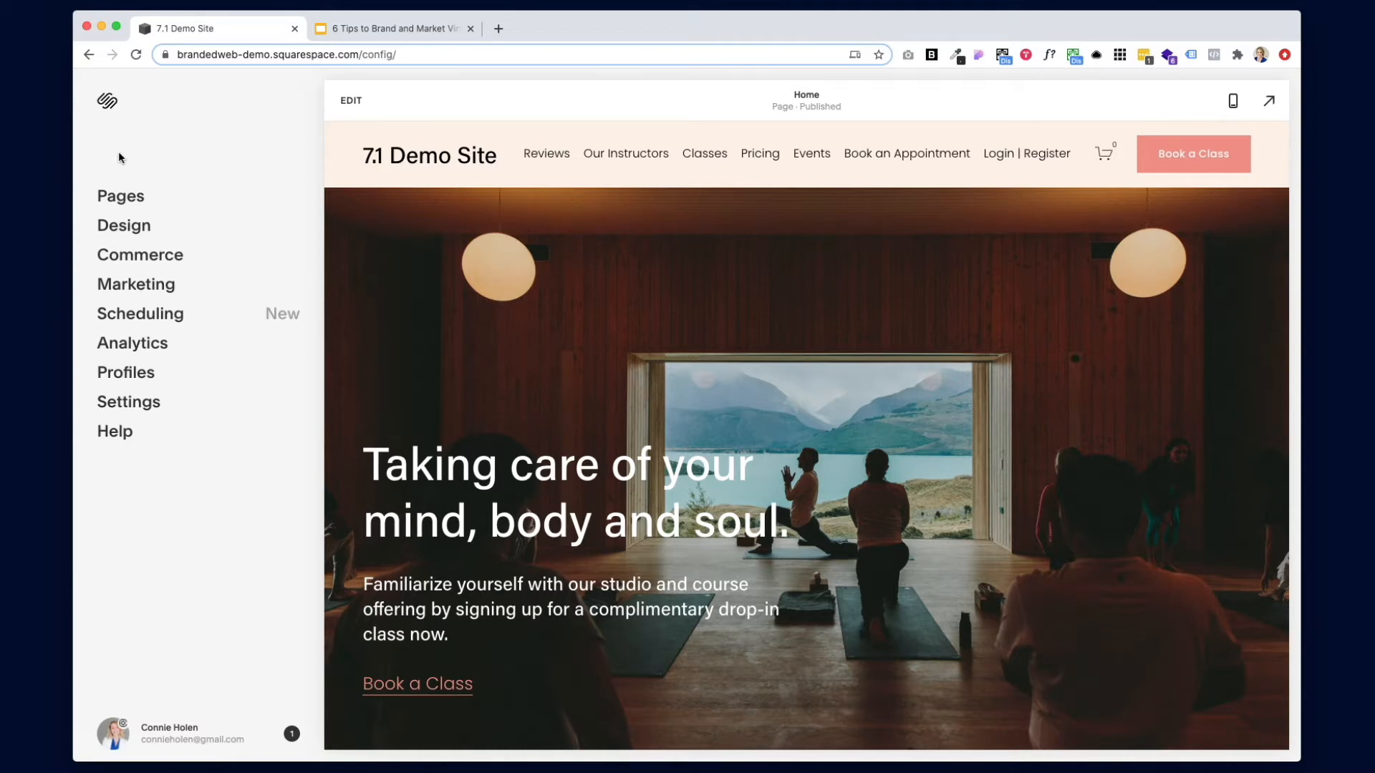
Step: Add a store page to the unlinked pages using the Store 1 layout, keeping the name Store 1
click(119, 197)
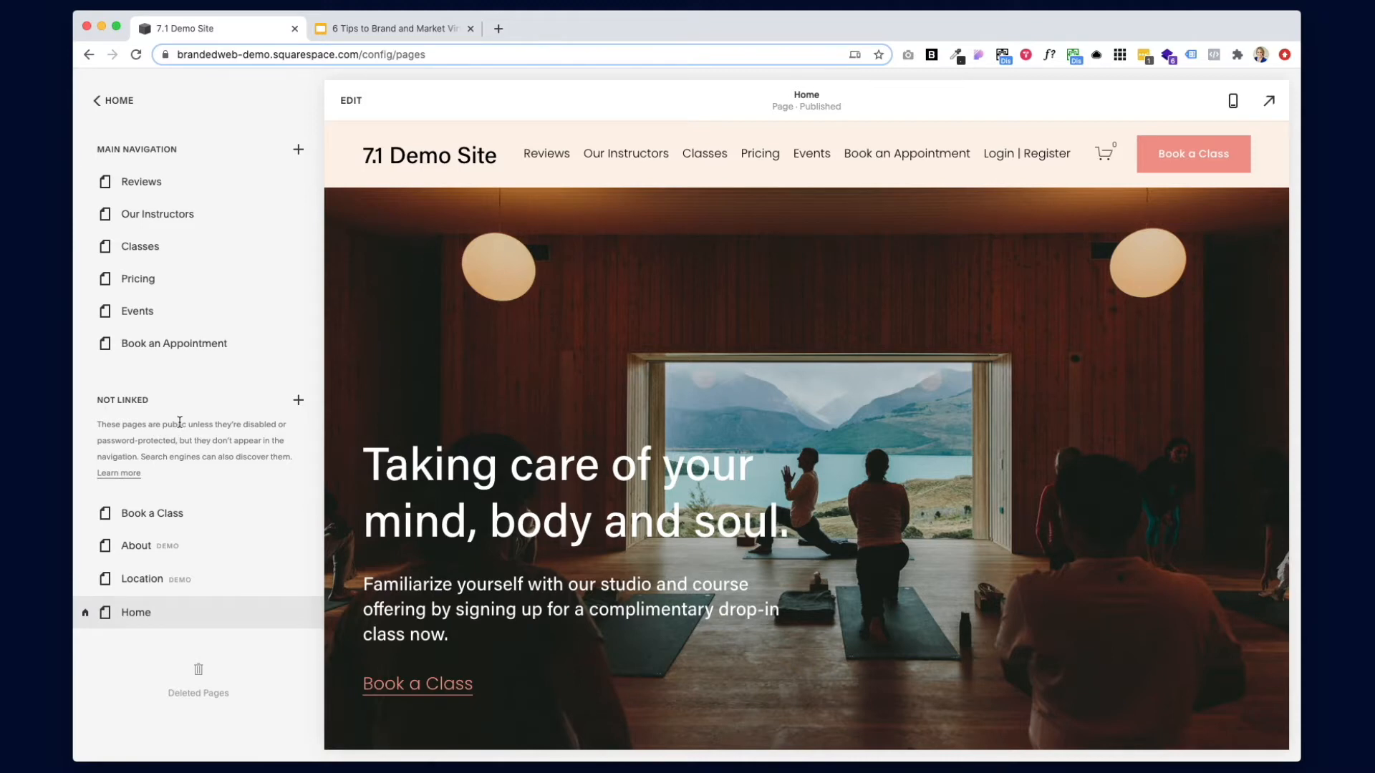
click(299, 401)
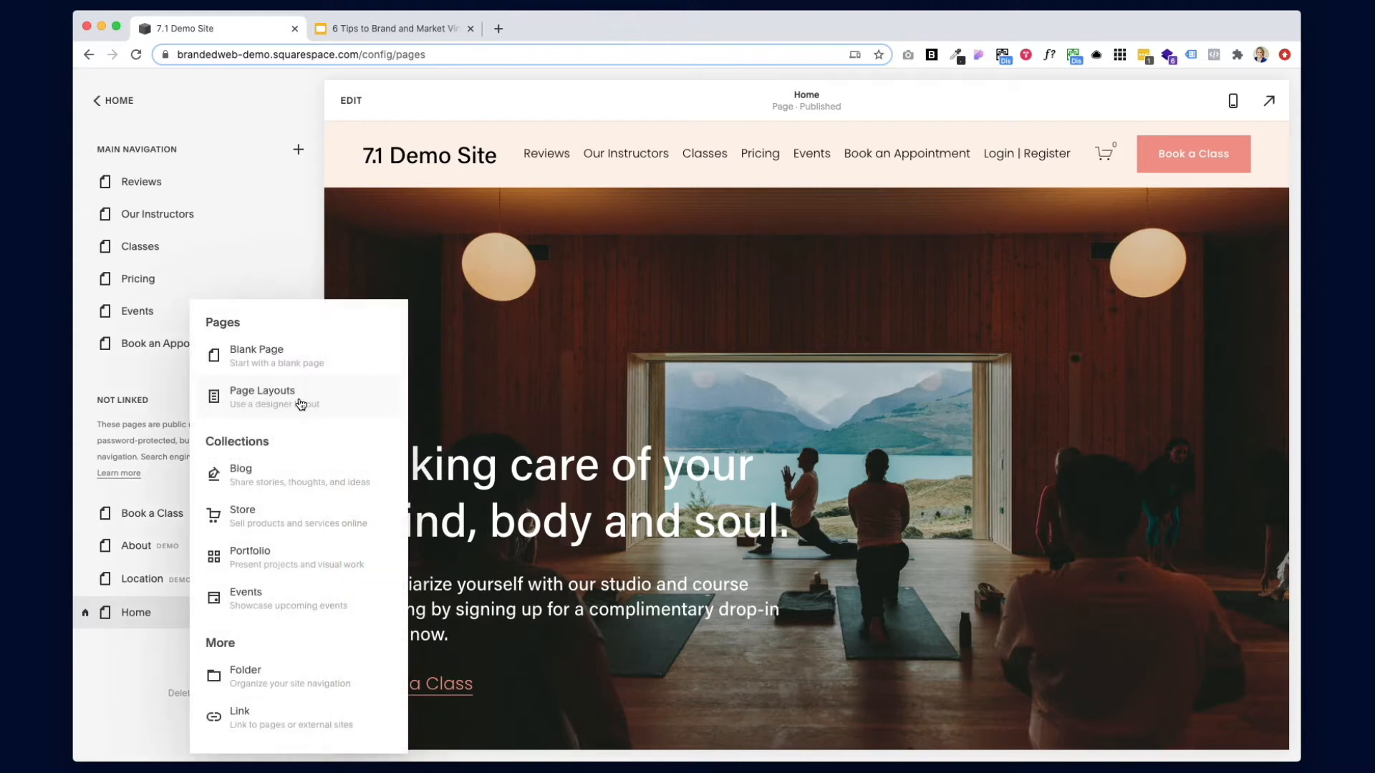
click(254, 514)
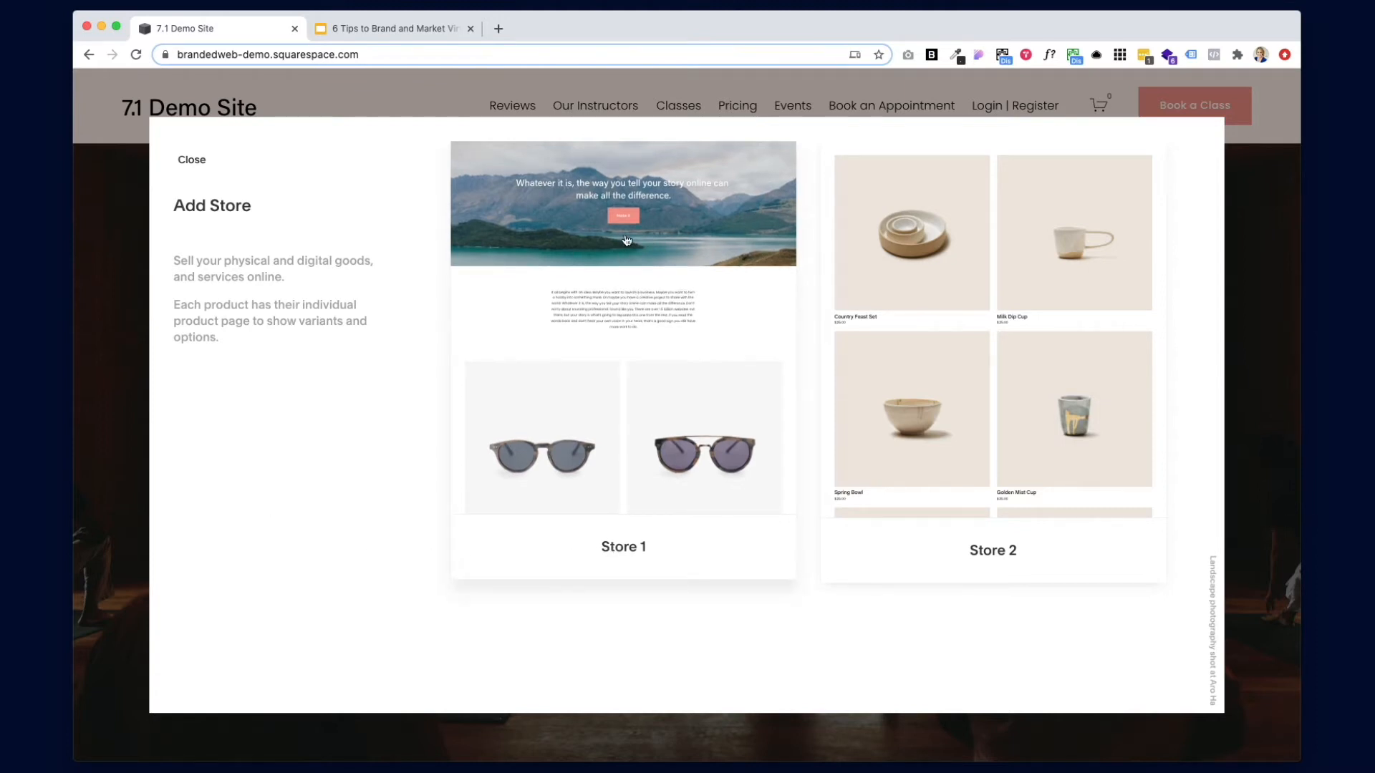
click(628, 547)
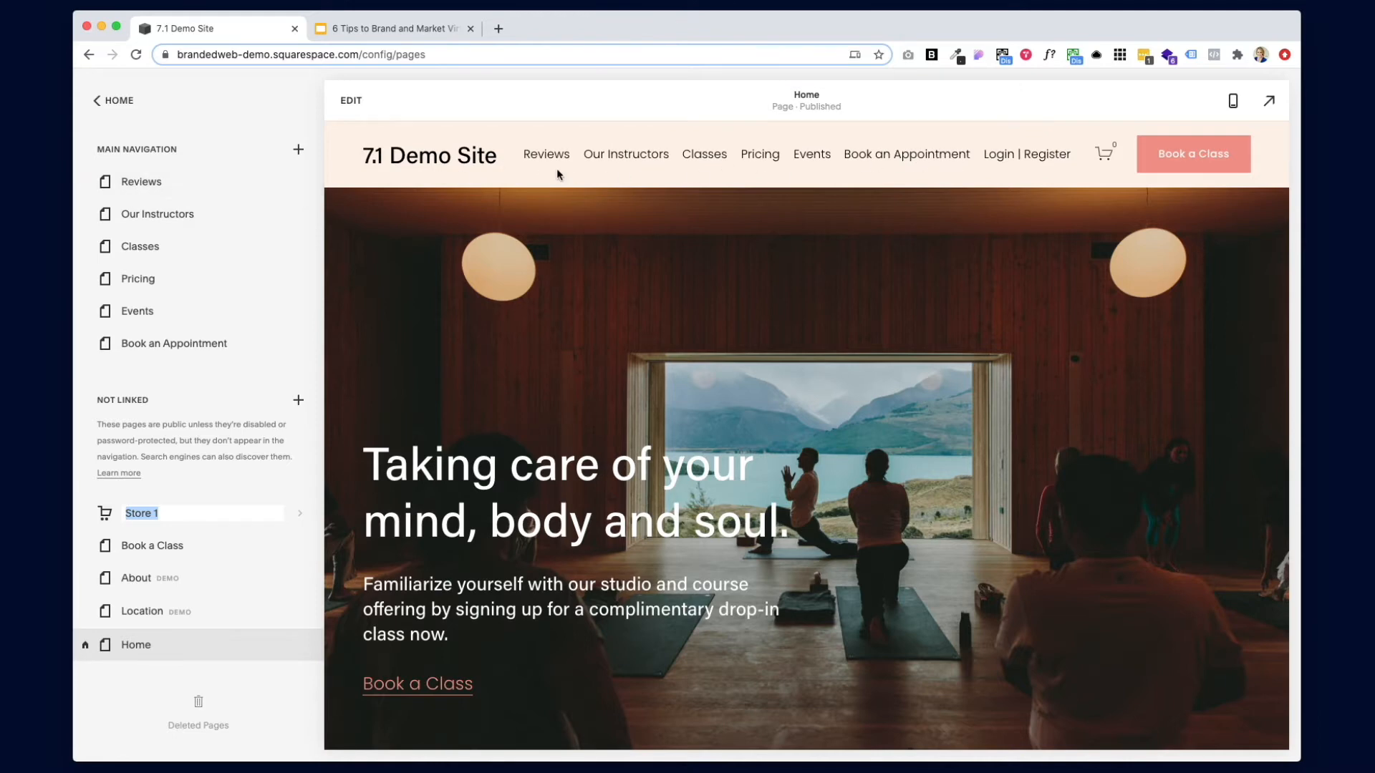
key(Return)
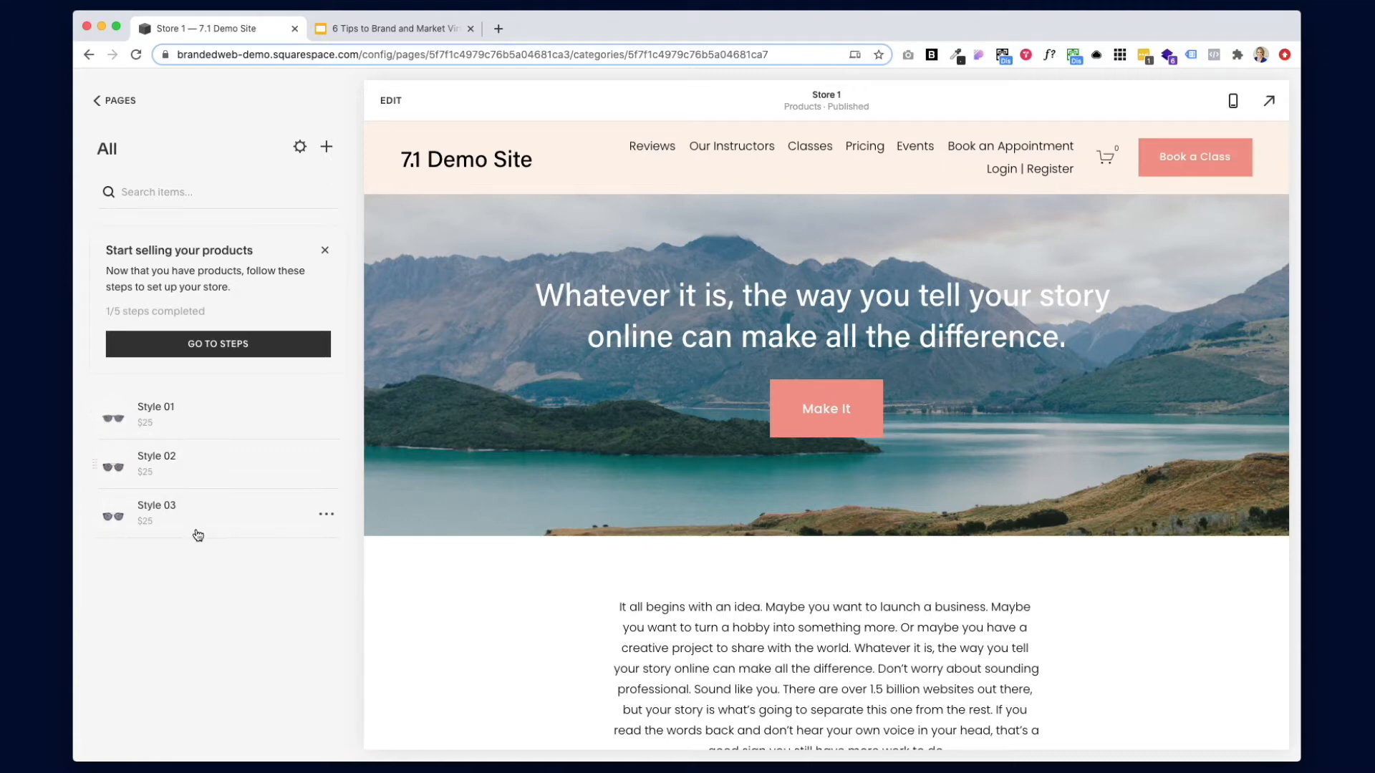
Step: Open the Style 01 product for editing and replace its sunglasses image with the photo of rolled yoga mats
scroll(559, 577, down, 12)
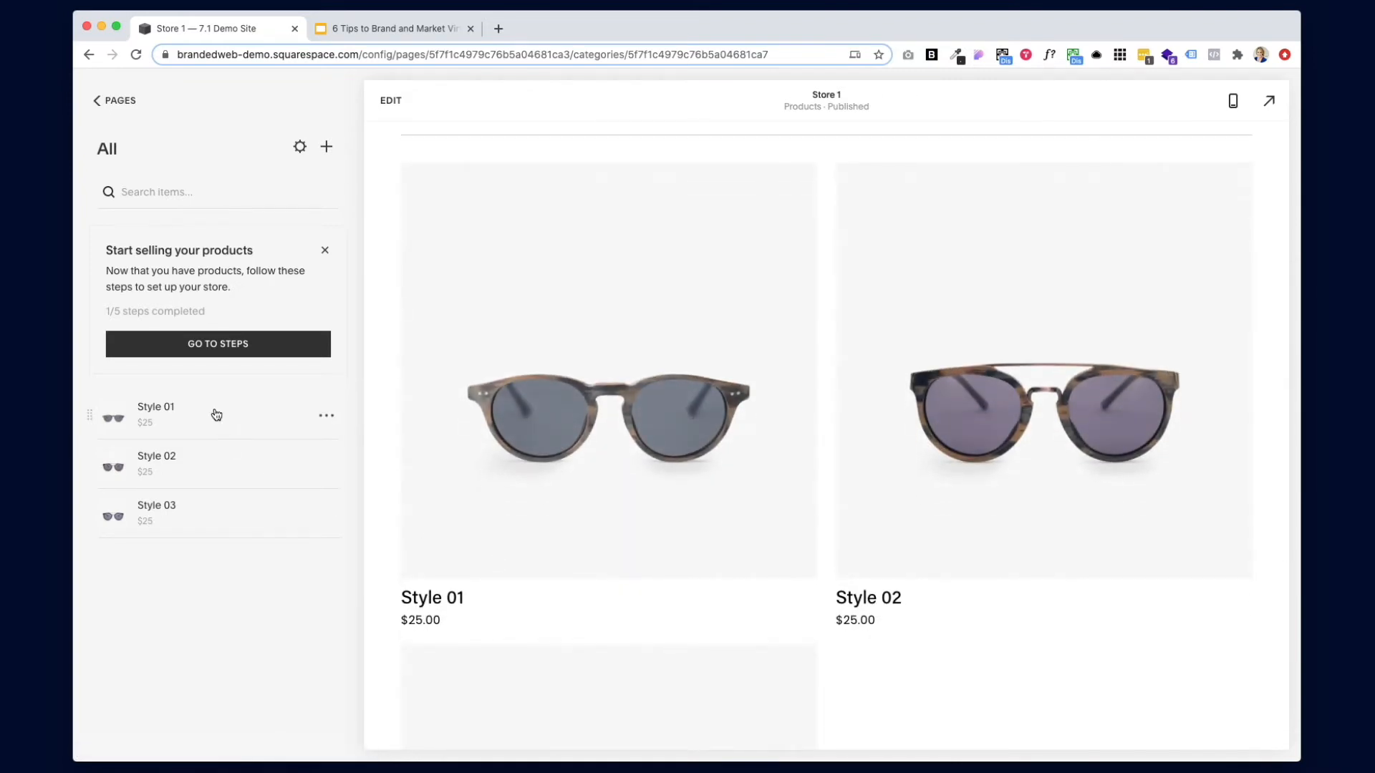
click(327, 417)
click(304, 447)
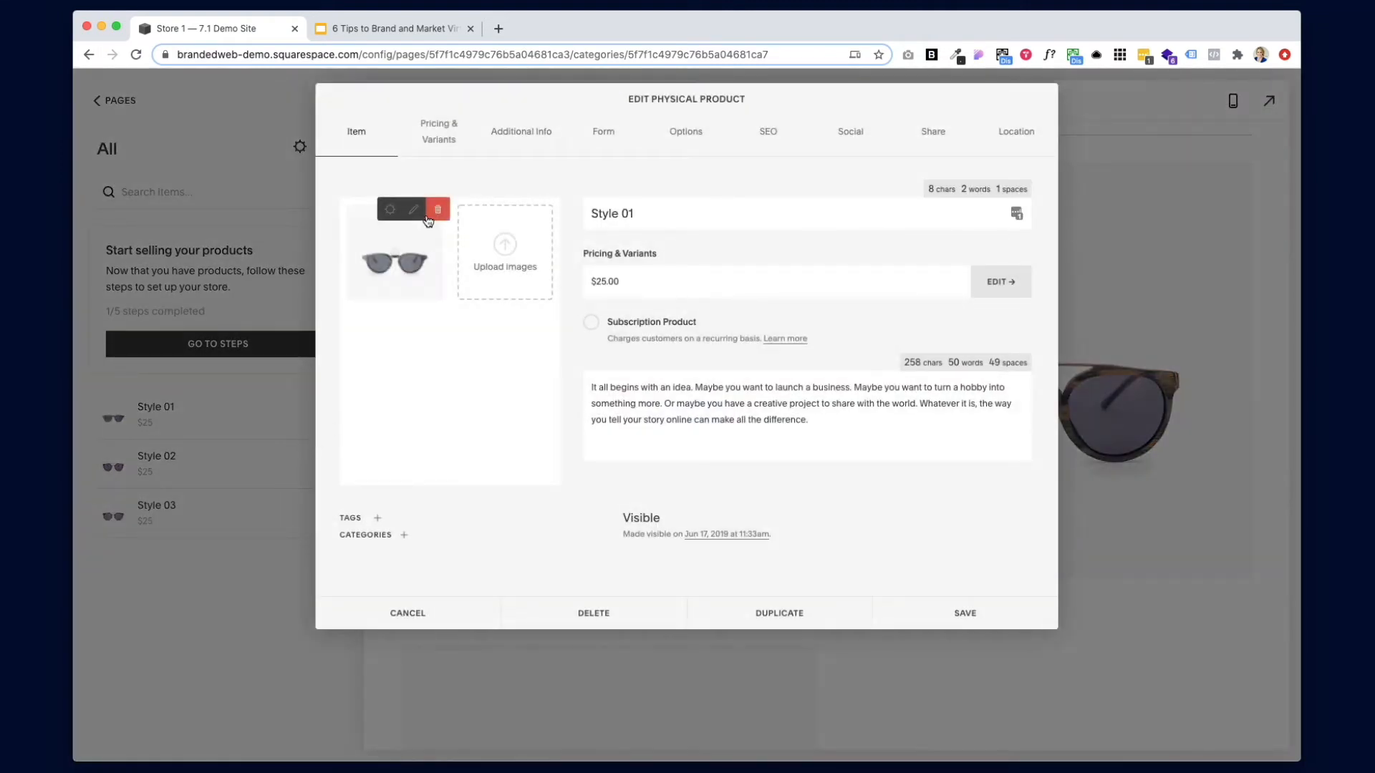
click(439, 212)
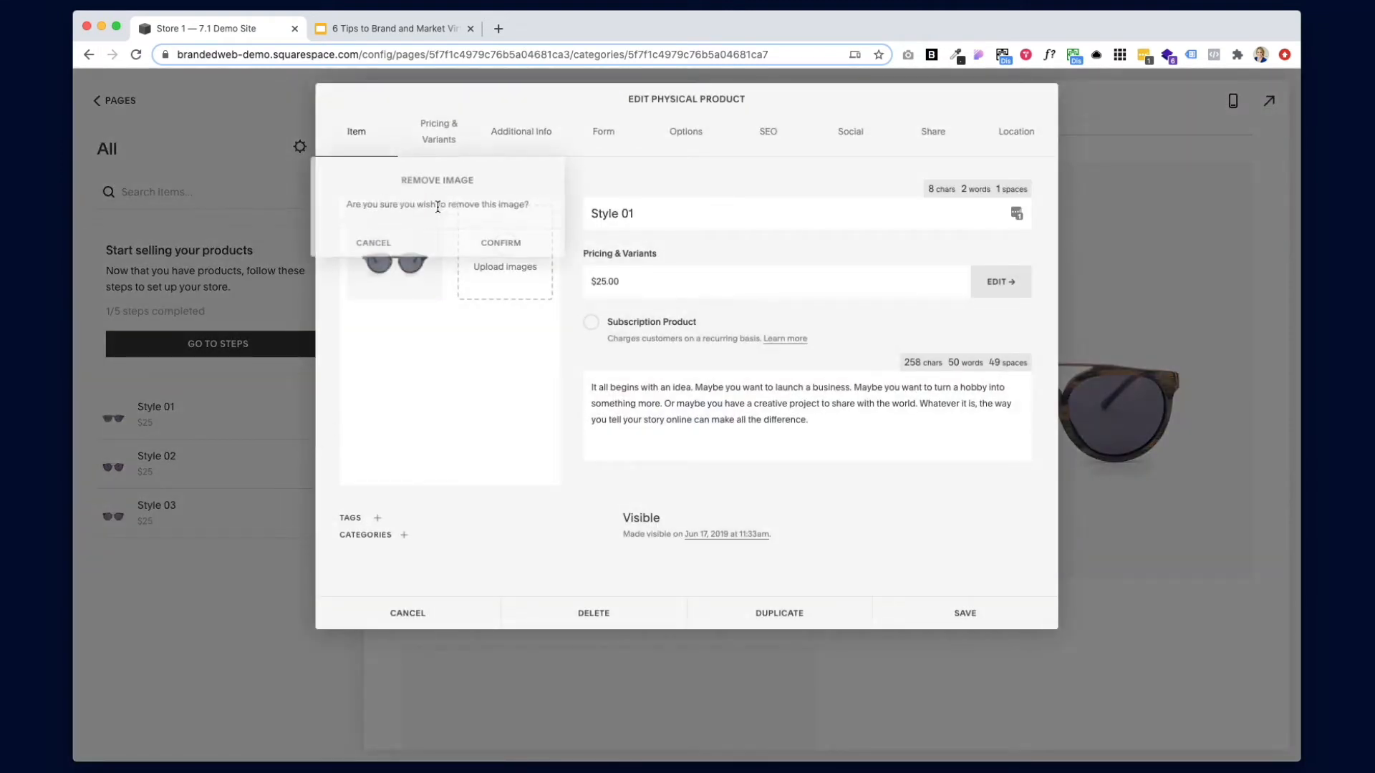
click(499, 245)
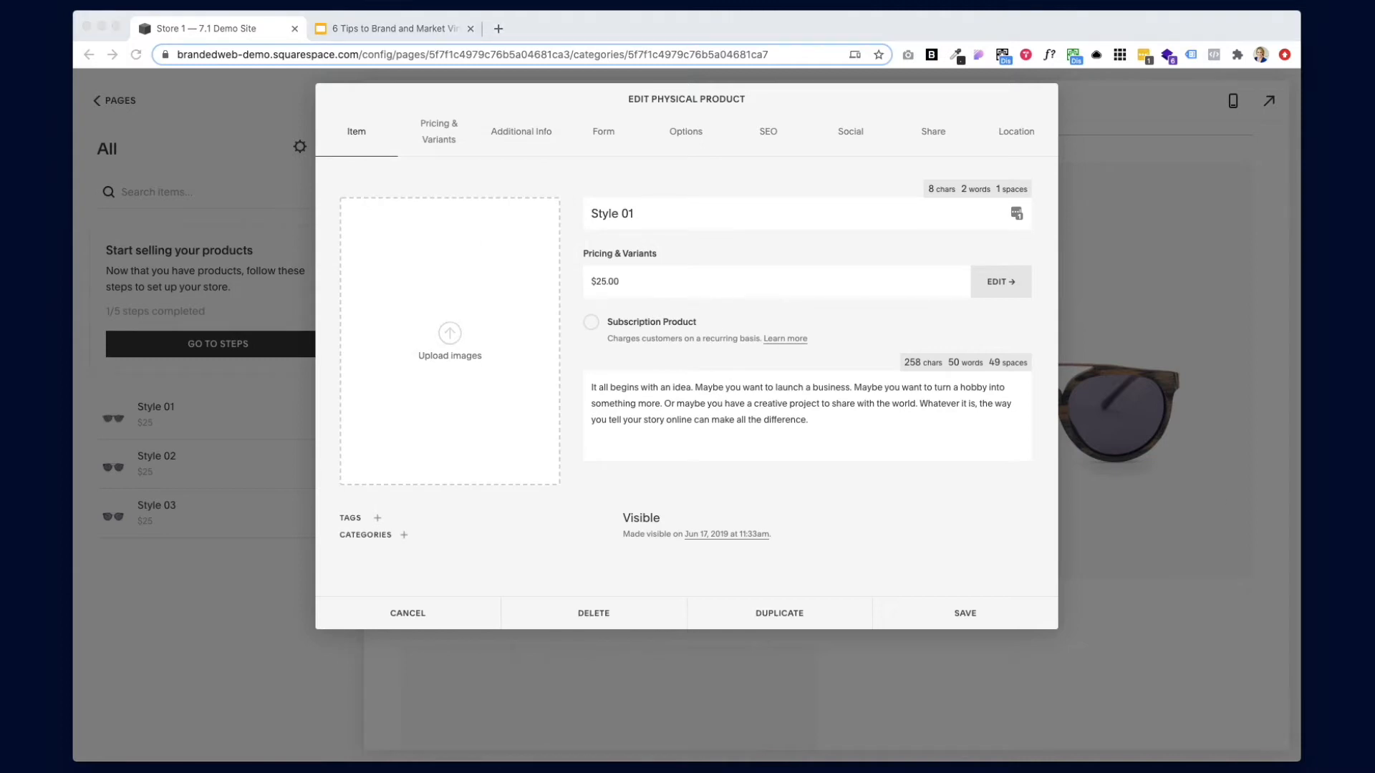
drag(1374, 502, 397, 271)
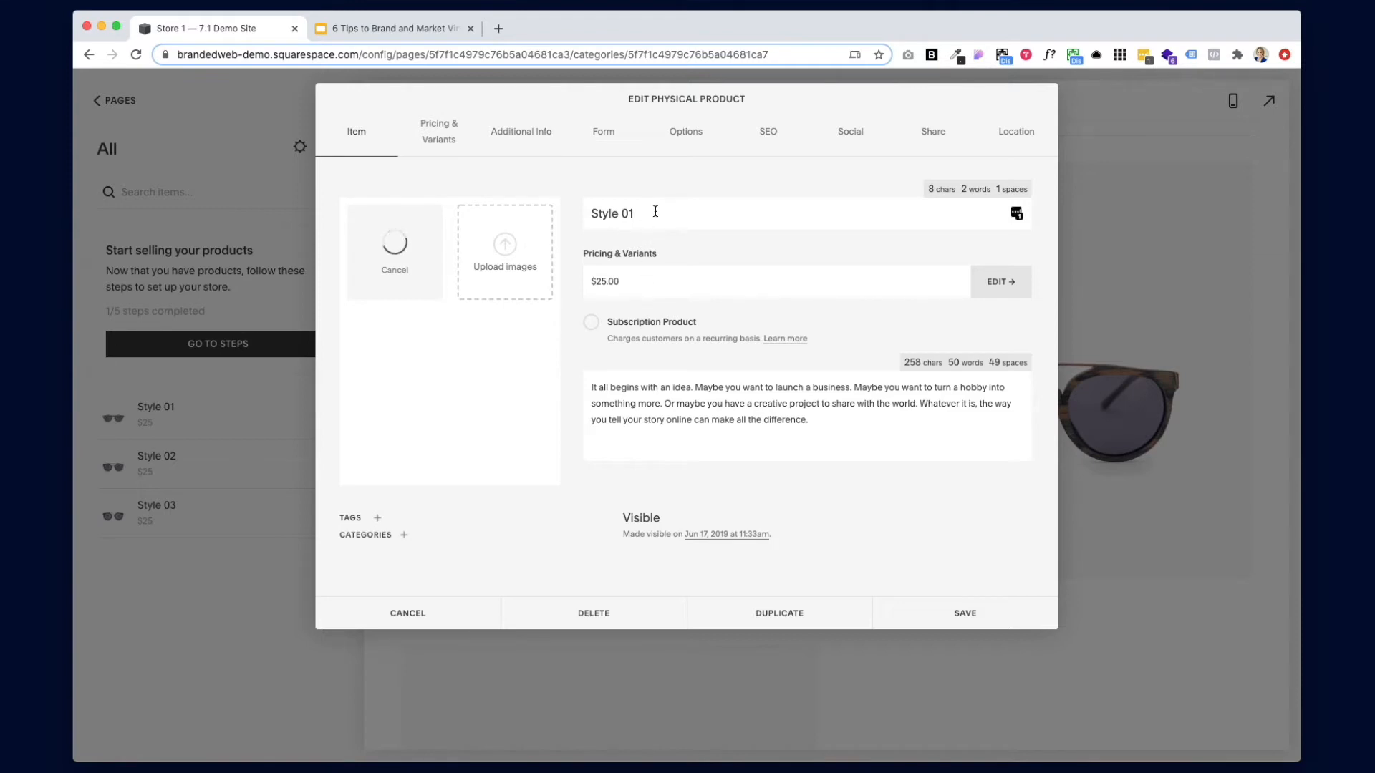
Step: Rename the product as "Brand Name Yoga Mat" and replace its description with about two lines of Lorem ipsum text
drag(653, 210, 573, 208)
text(Brand Name Yoga Mat)
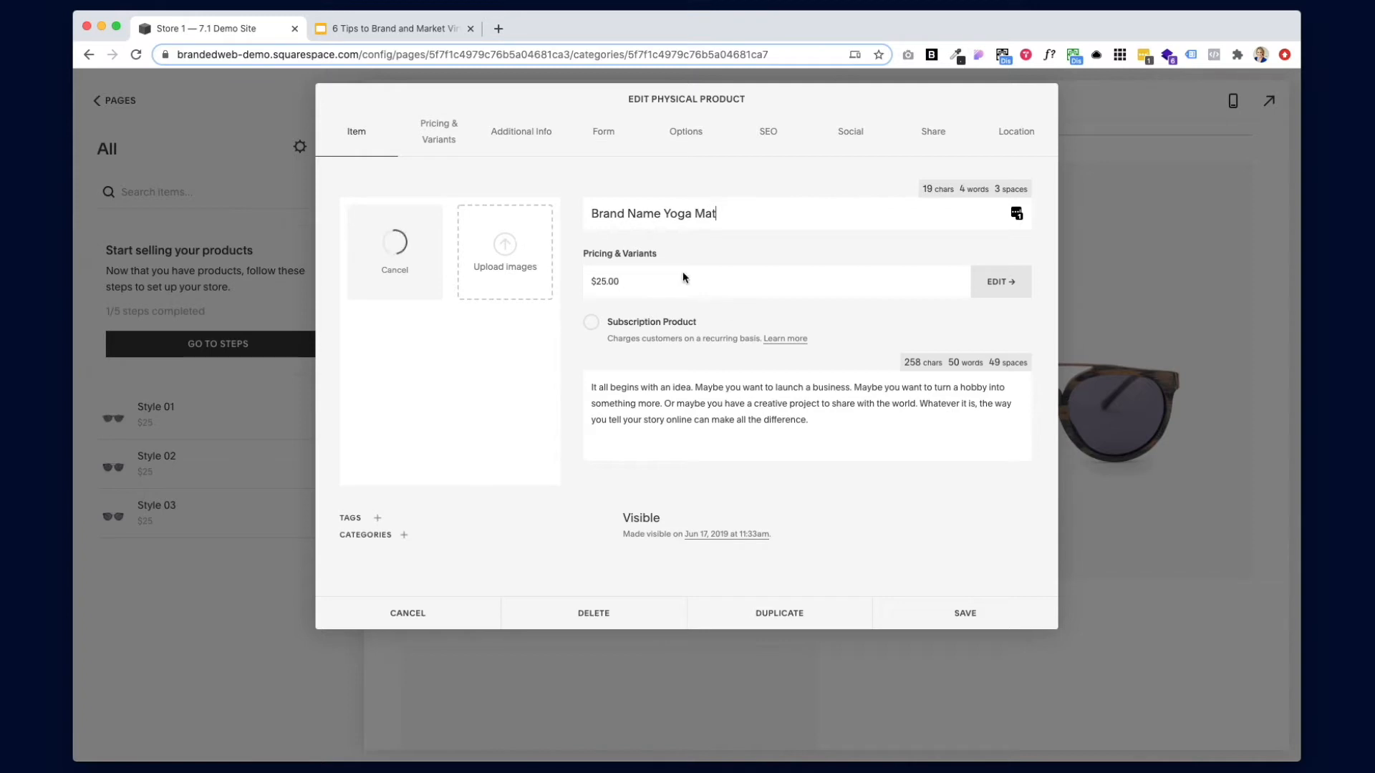
drag(811, 420, 594, 387)
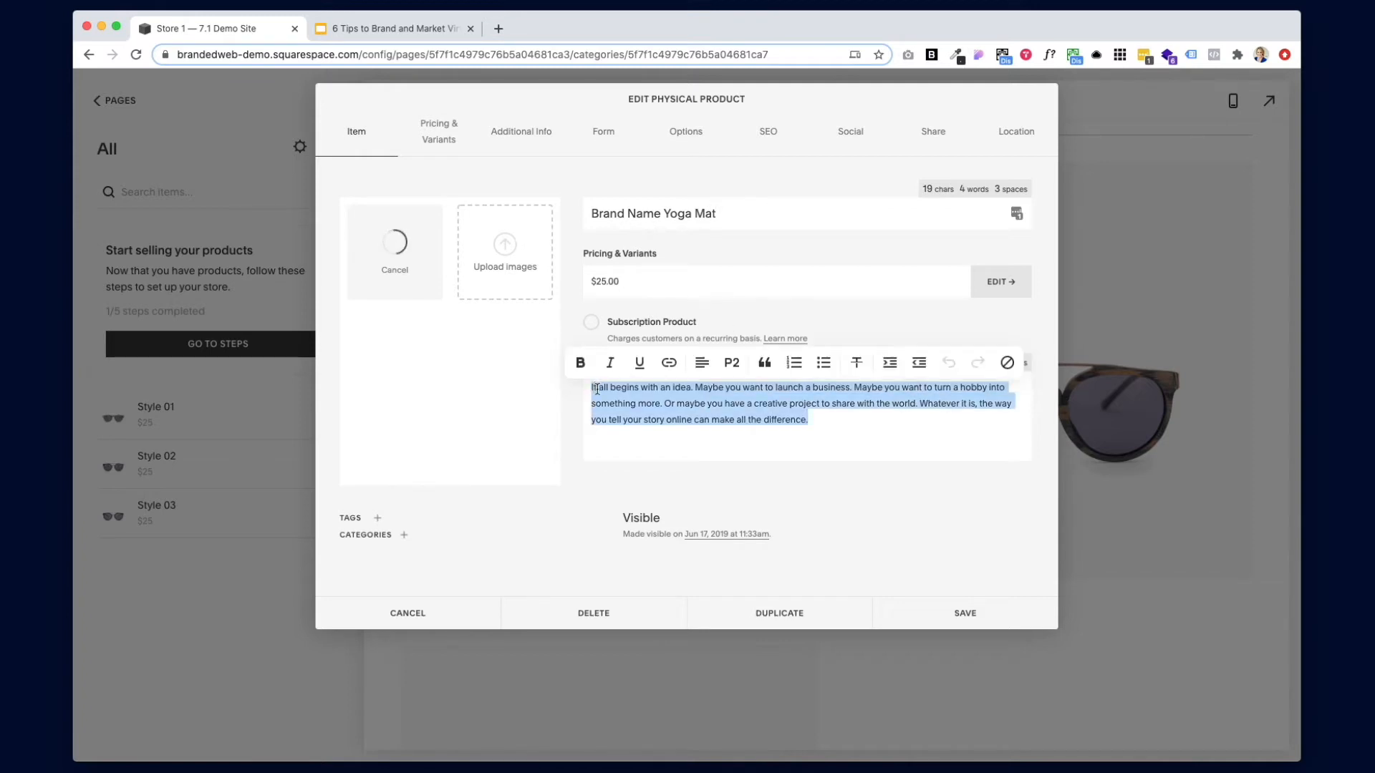
key(BackSpace)
text(Lorem ipsum dolor sit amet, consectetur adipiscing elit. Vivamus eget metus velit. Vivamus malesuada risus in nibh suscipit rutrum. Suspendisse a nulla a enim fermentum efficitur nec tincidunt nibh. In congue dui eu dignissim malesuada. Vestibulum finibus augue sollicitudin, sagittis sapien sit amet, pulvinar leo. Sed viverra, odio eu convallis varius, urna libero ullamcorper sem, id condimentum erat ligula at lacus. Ut sodales convallis ligula, eu ornare enim viverra ut.)
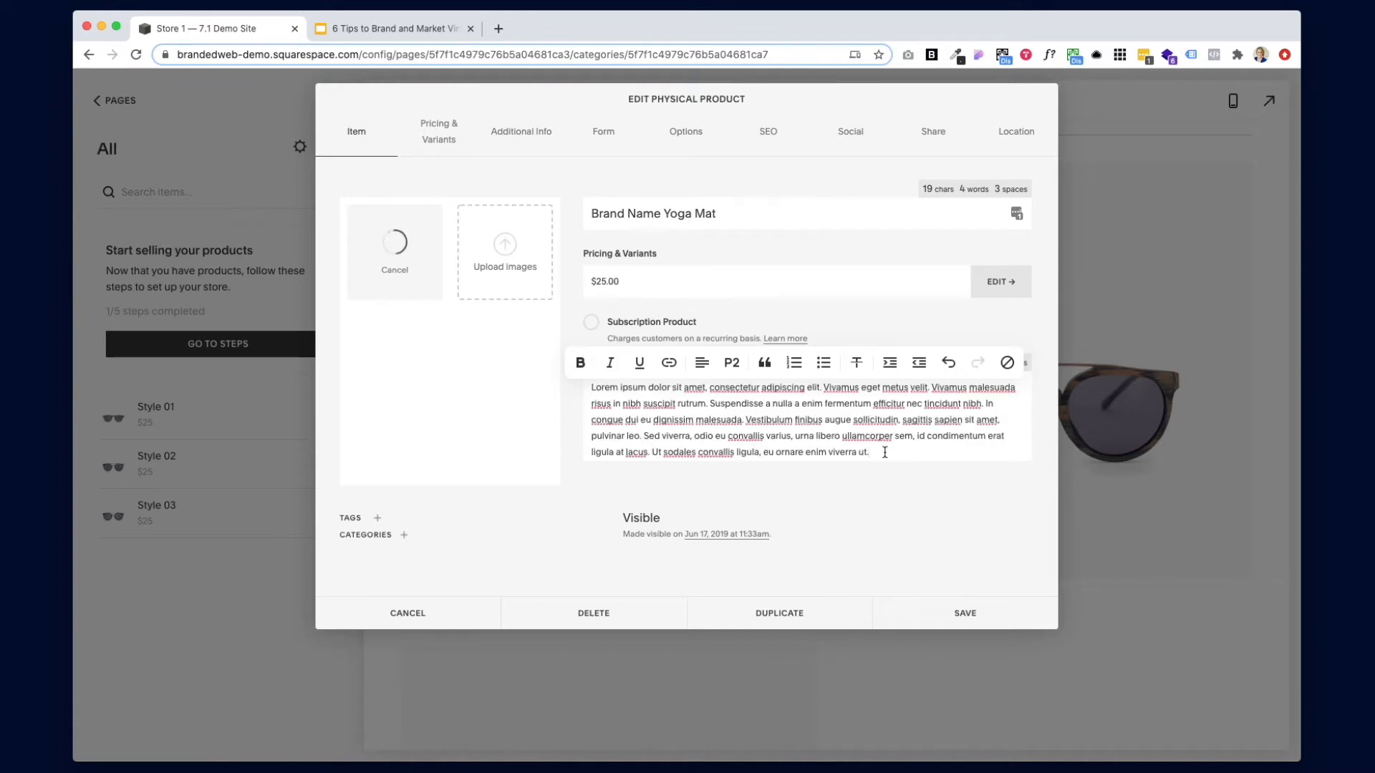
drag(885, 451, 573, 412)
key(BackSpace)
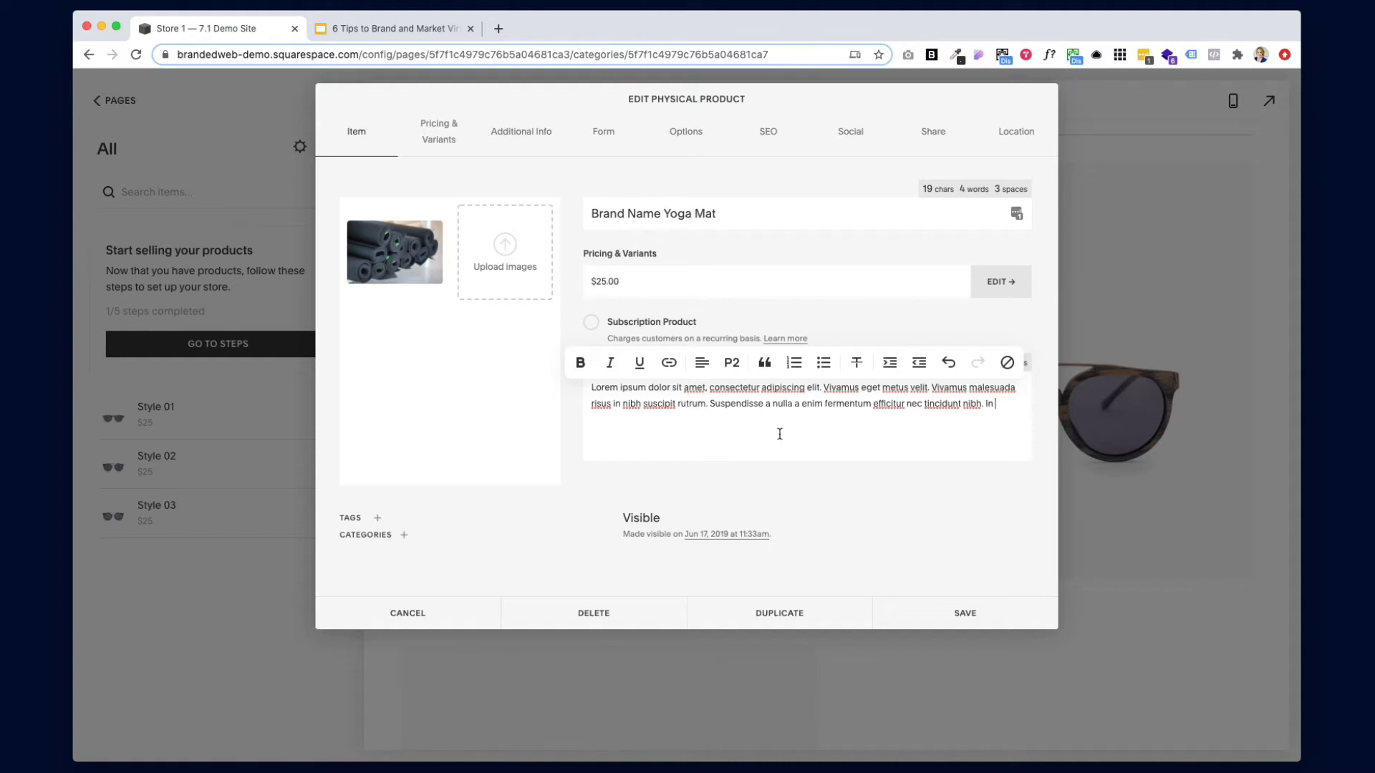
Step: Check the visibility options available for the product
click(634, 521)
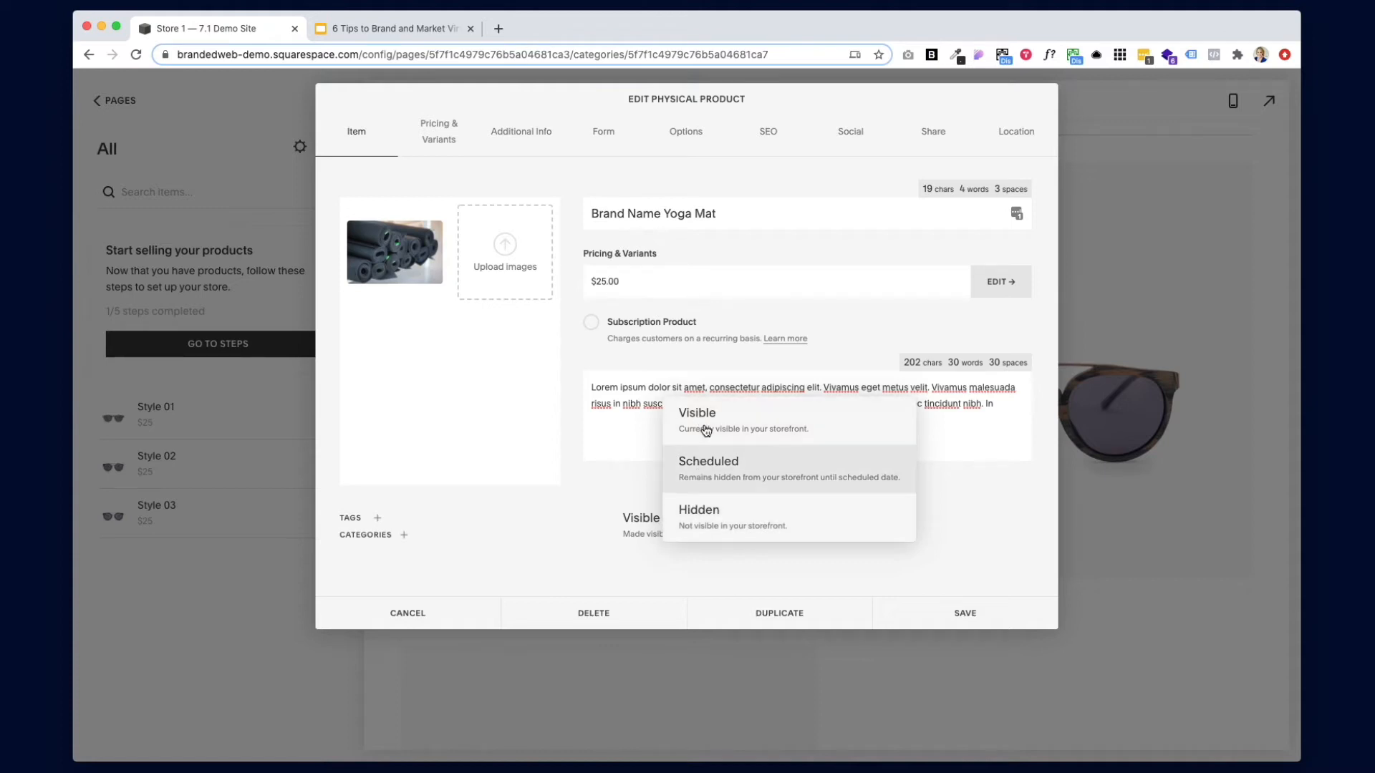
click(609, 557)
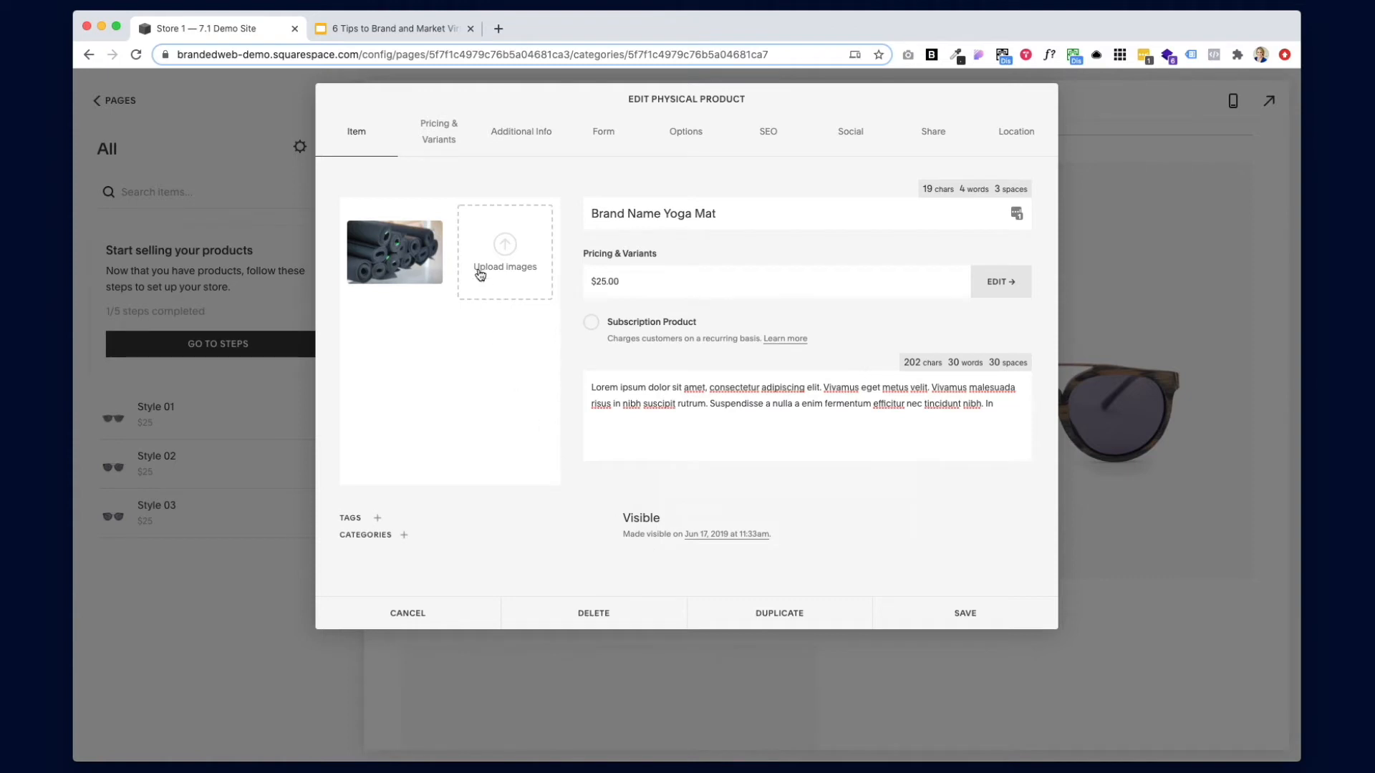
mouse_move(412, 286)
Step: Set the price of the product's only variant to $45.00
click(992, 282)
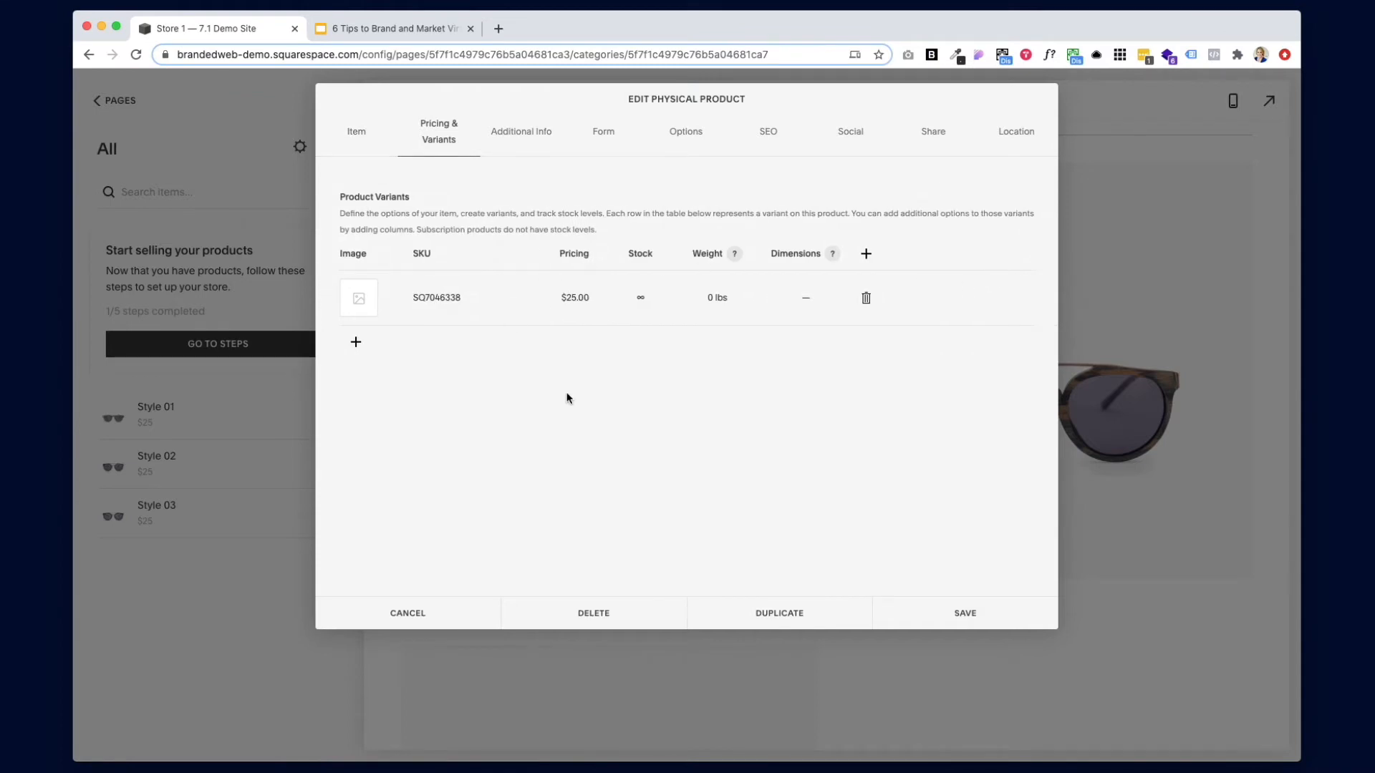
click(573, 298)
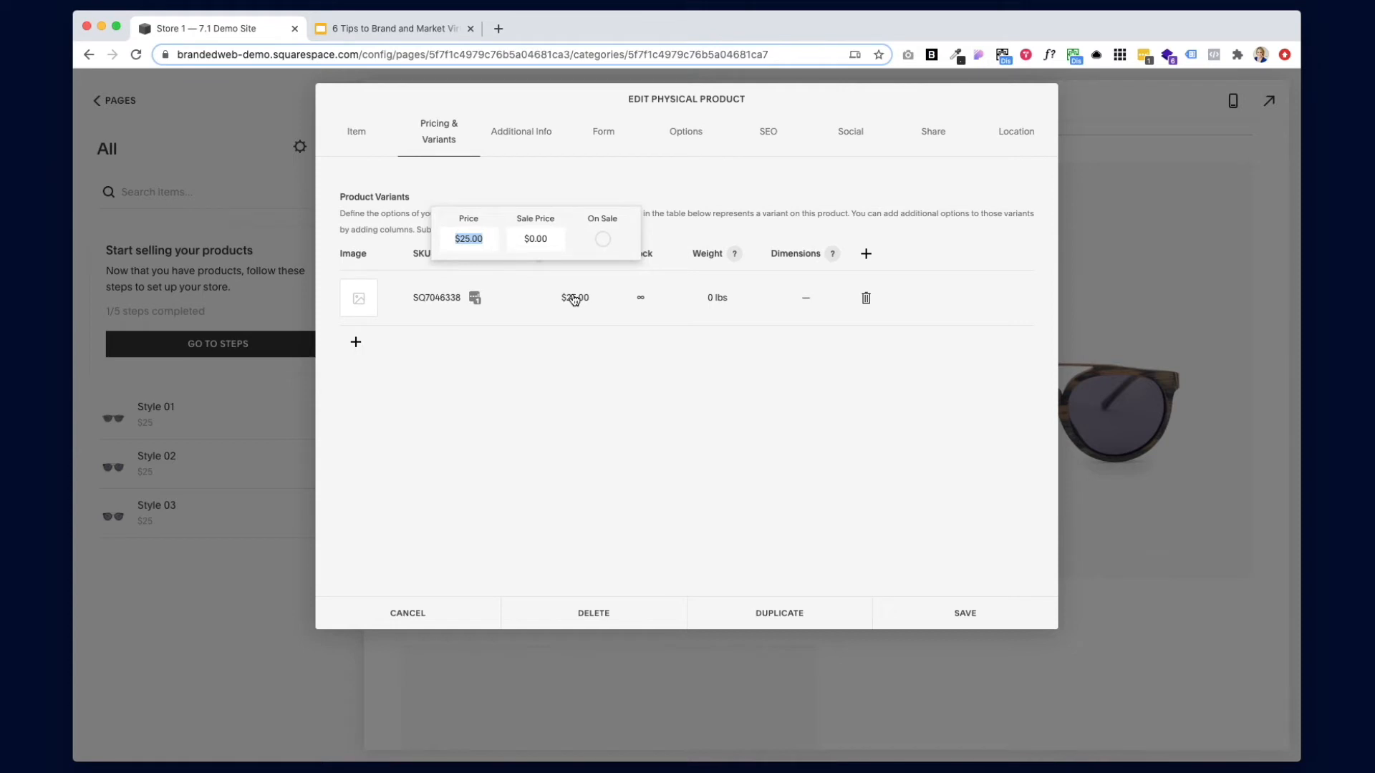
text(45)
key(Tab)
click(573, 381)
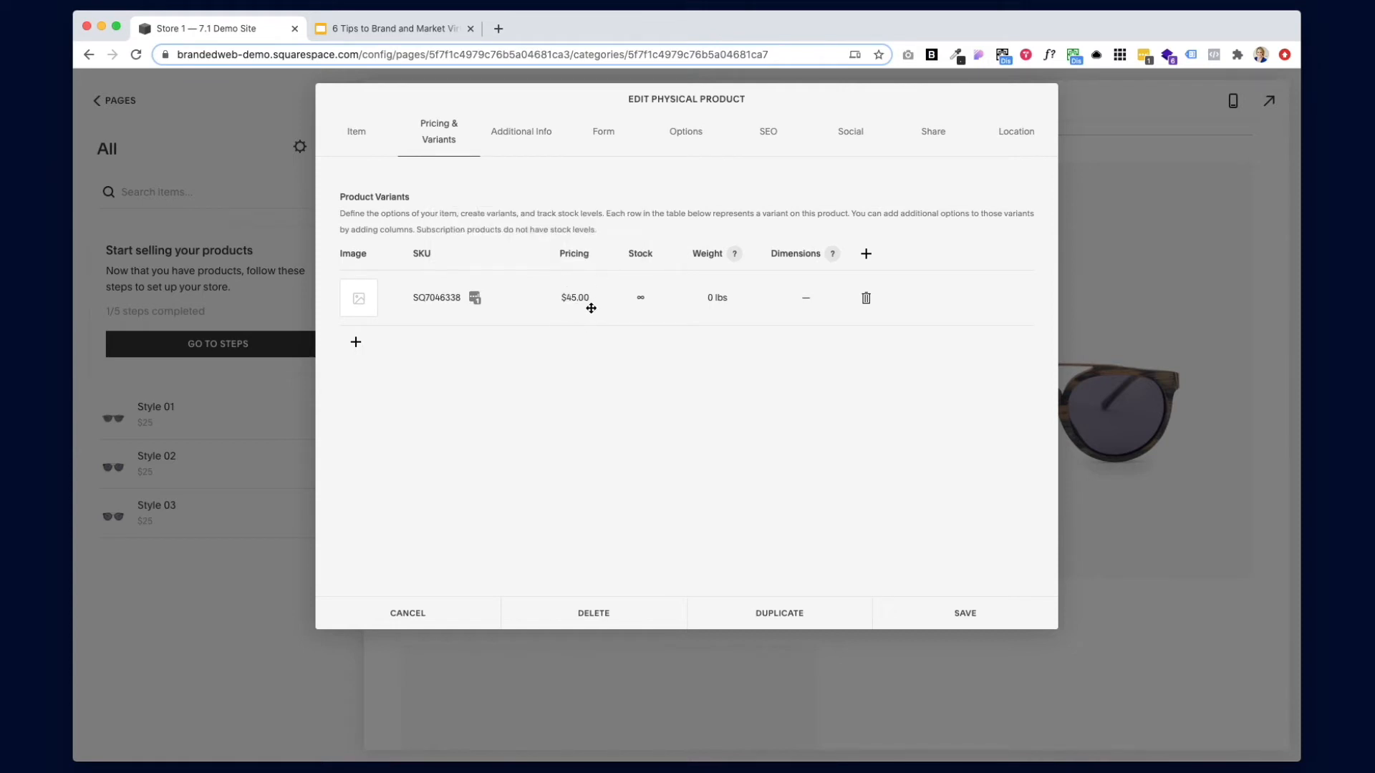
Step: Turn off unlimited stock for the variant and set its quantity in stock to 11
click(642, 300)
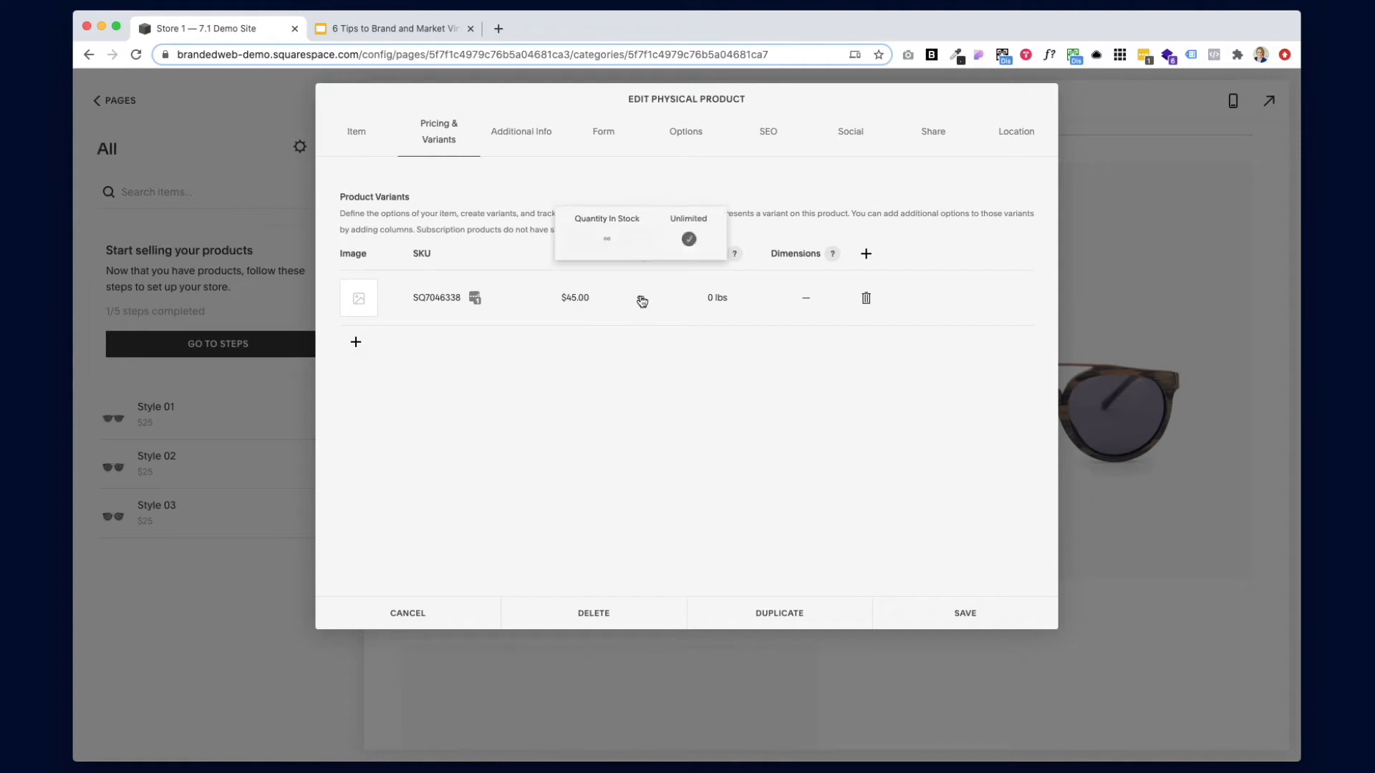
click(688, 239)
double_click(622, 237)
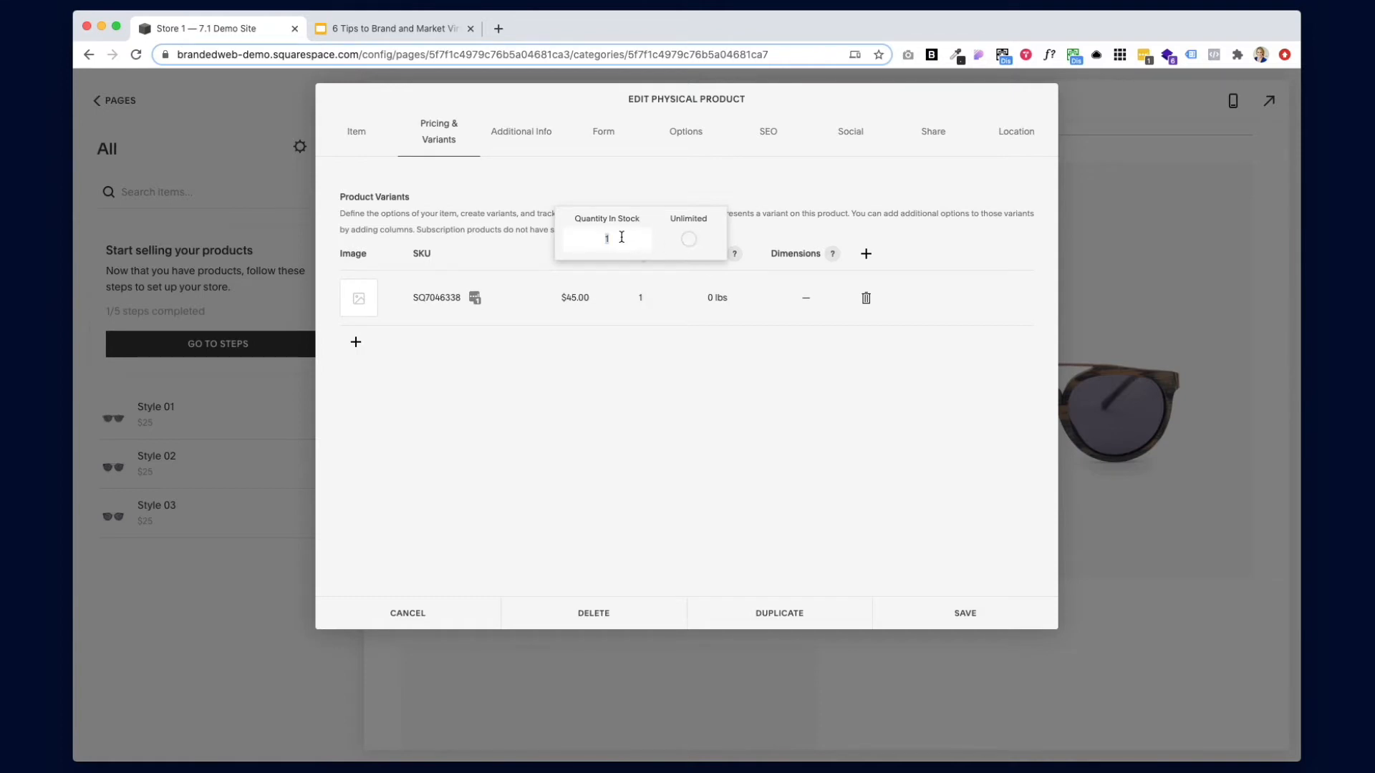
text(11)
click(670, 353)
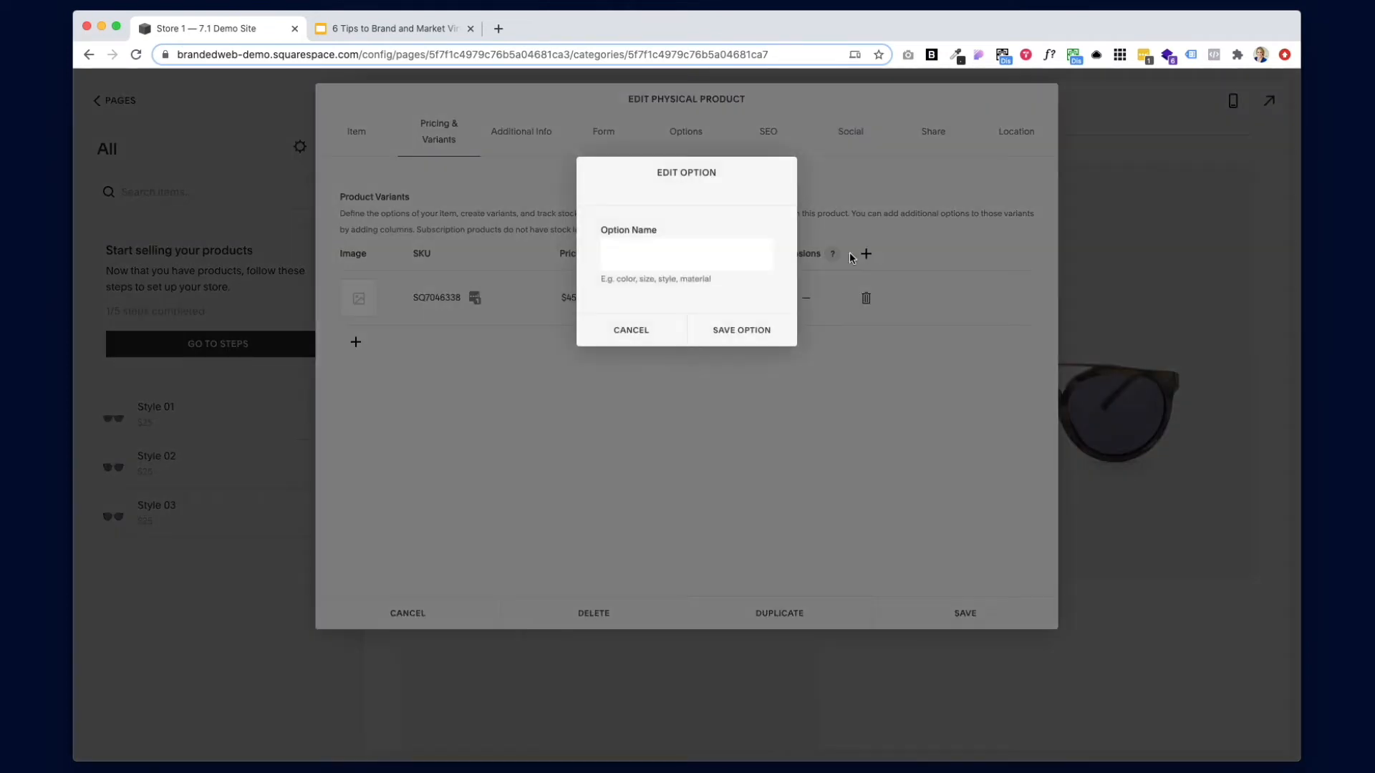
Step: Add a product option named Color and set the existing variant's color to Black
text(Color)
click(752, 333)
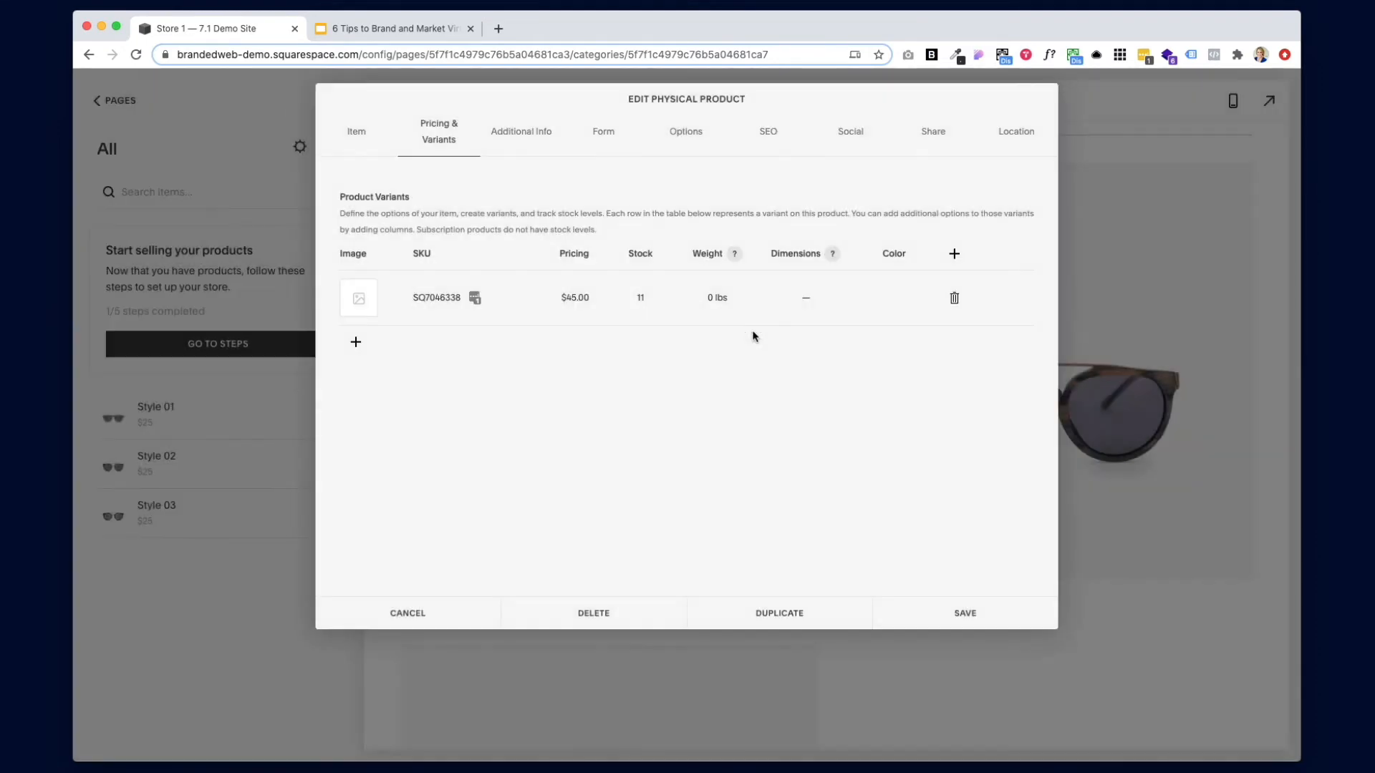
click(892, 301)
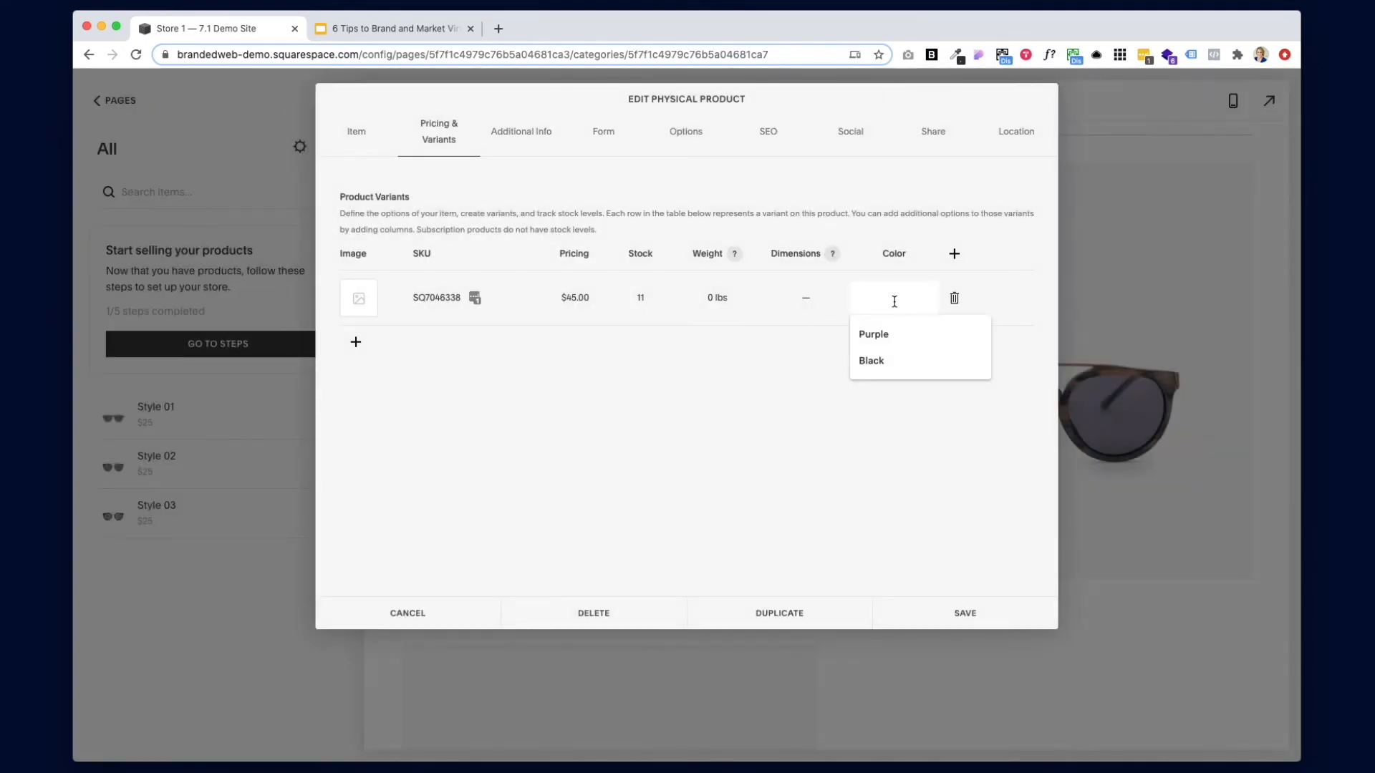
text(Black)
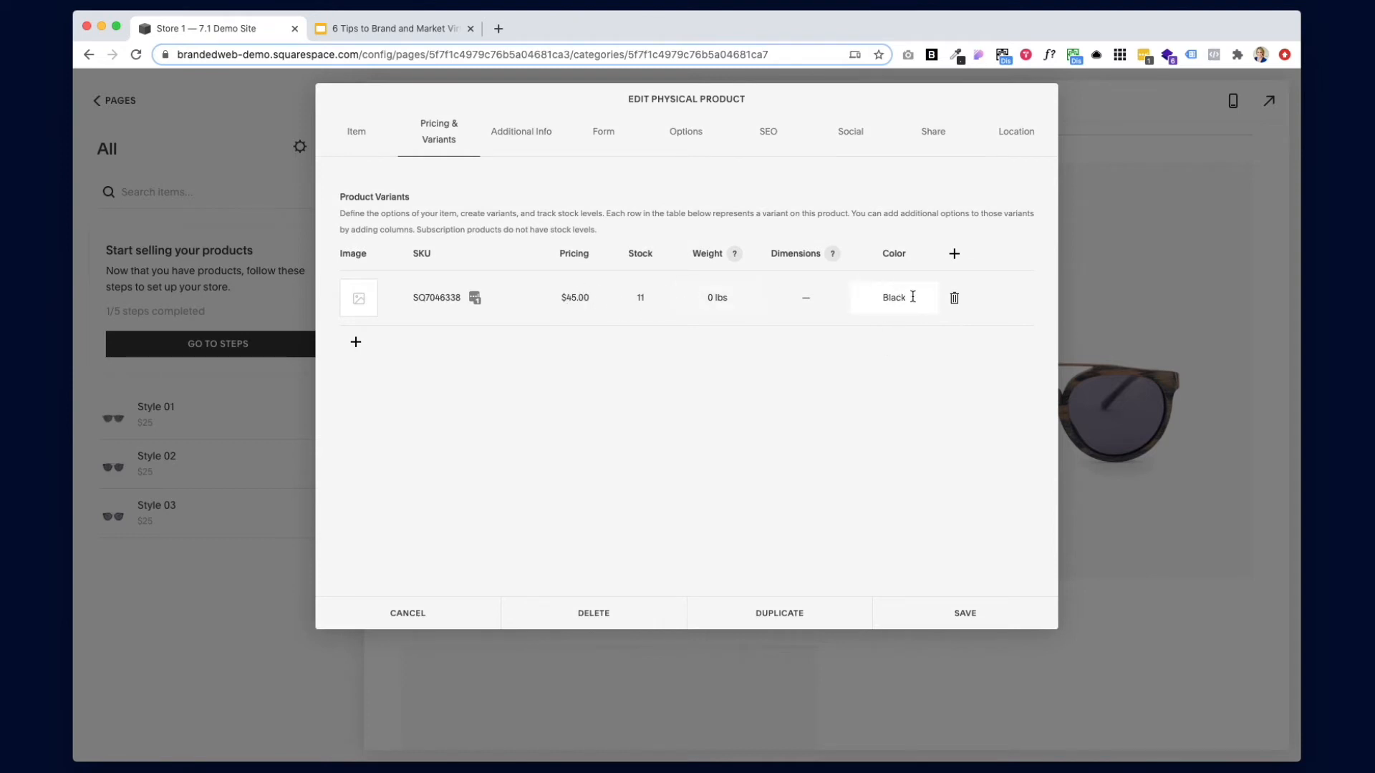
Step: Add a second variant with the color Blue and a stock quantity of 6
click(355, 344)
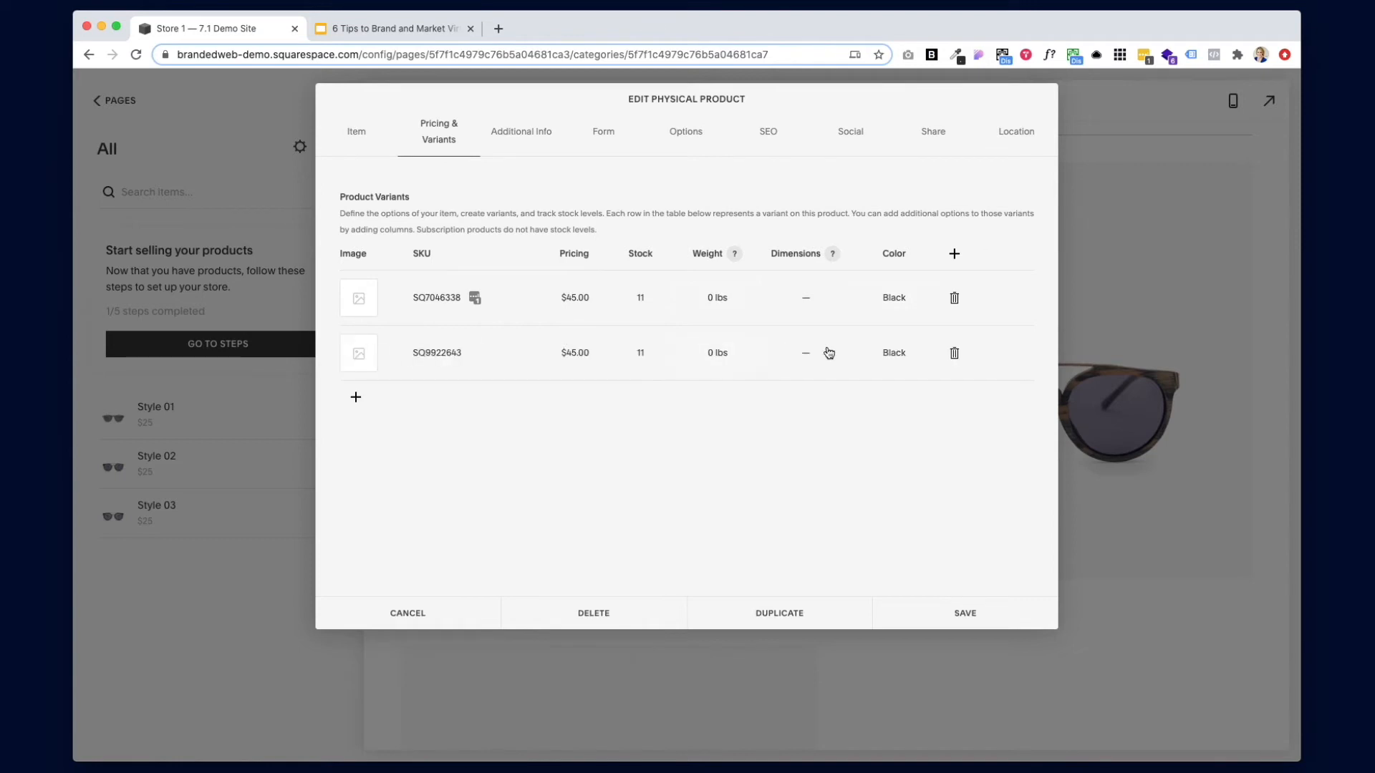
drag(904, 350, 853, 350)
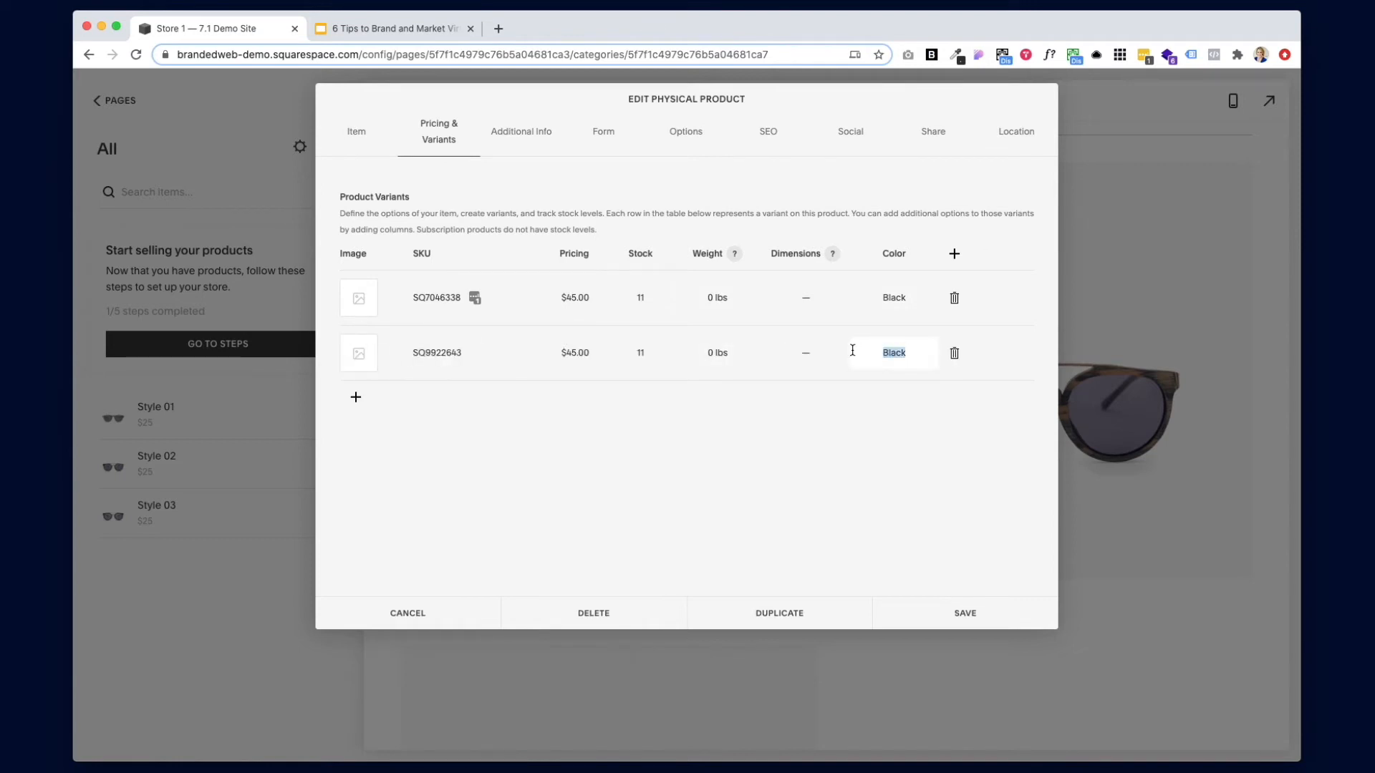
text(Blue)
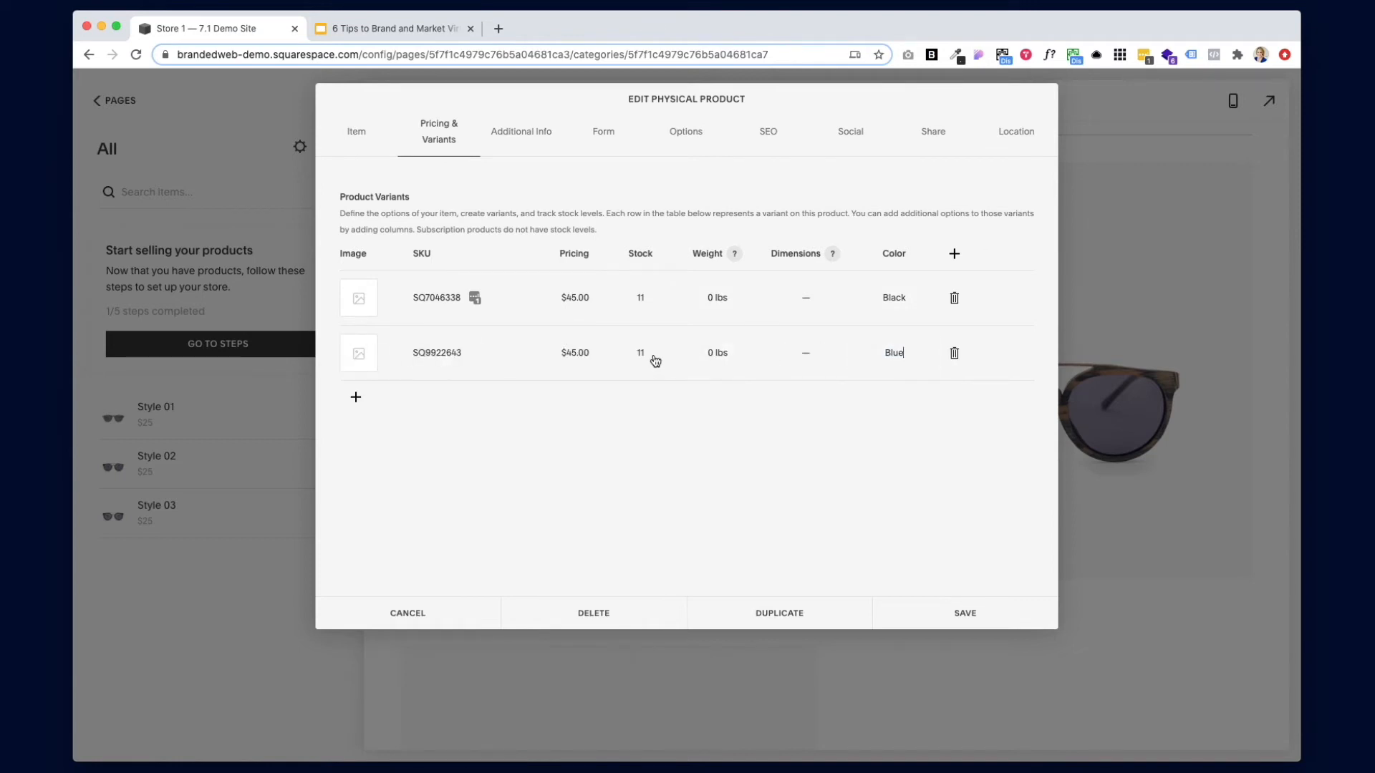
click(643, 353)
text(6)
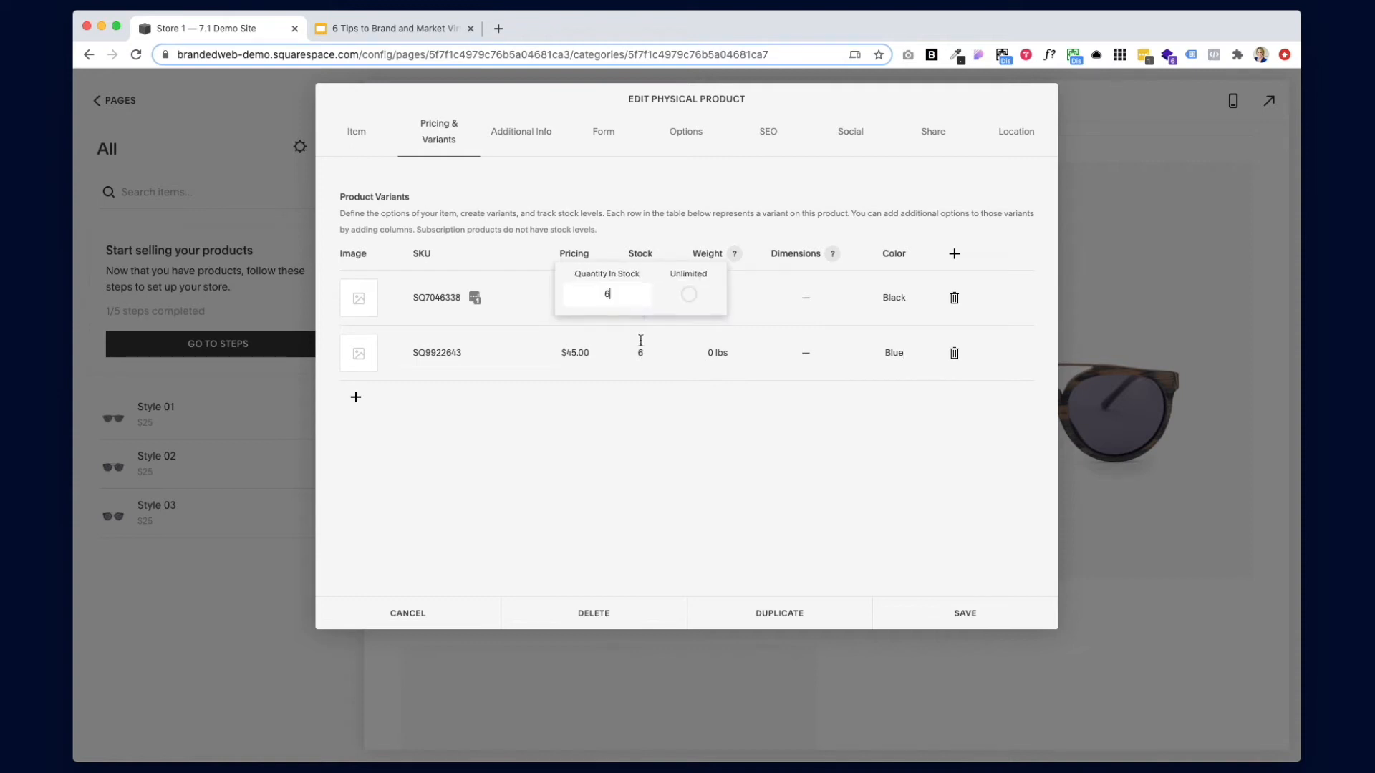
click(709, 444)
Step: Add a third variant with the color Green and a stock quantity of 9
click(356, 396)
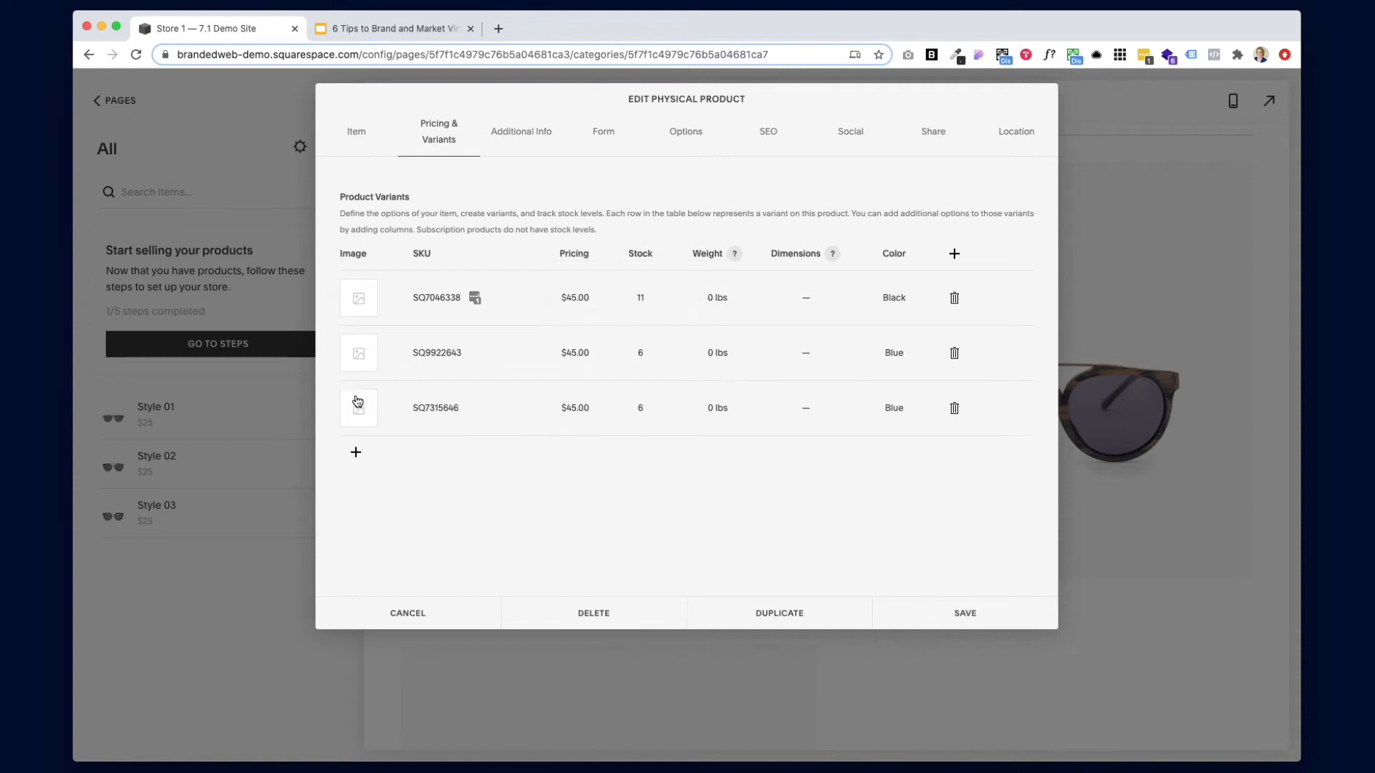
click(922, 407)
text(Green)
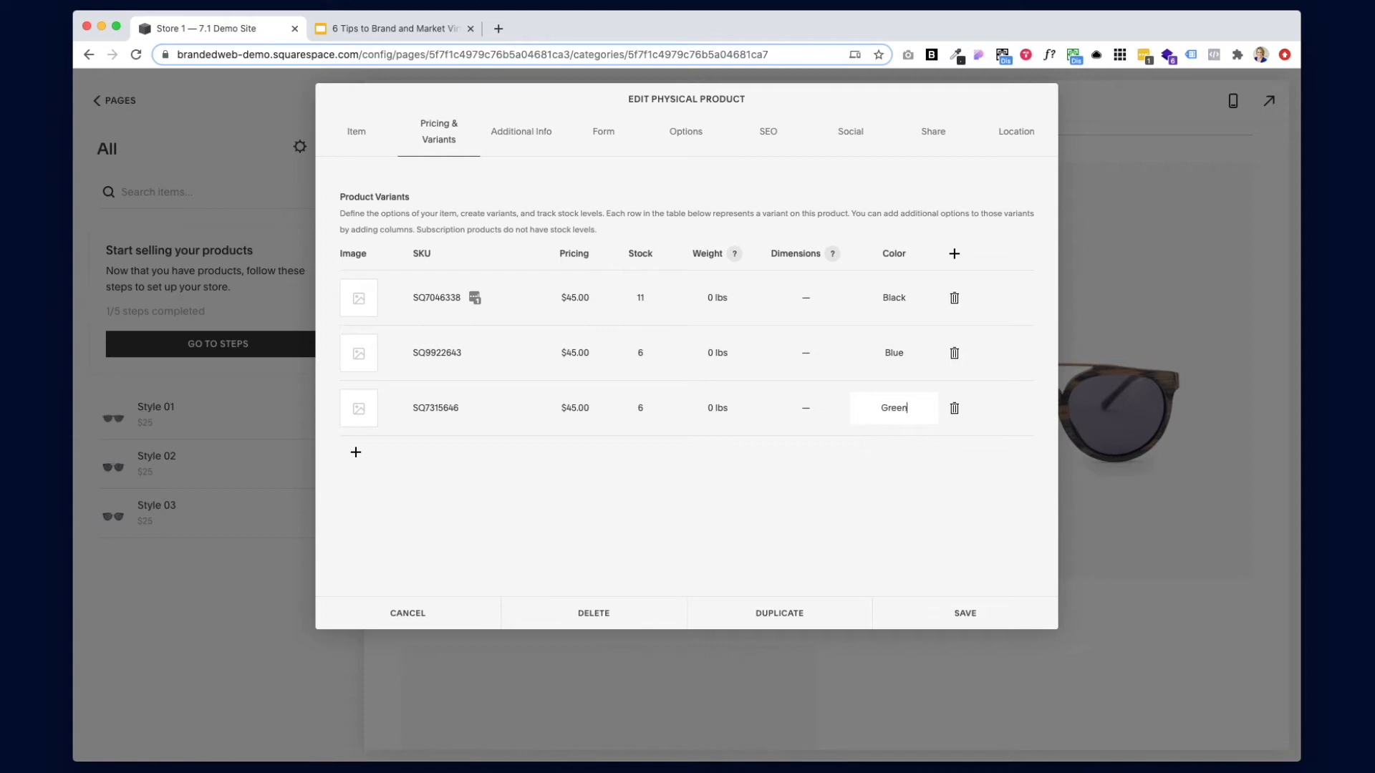
click(641, 409)
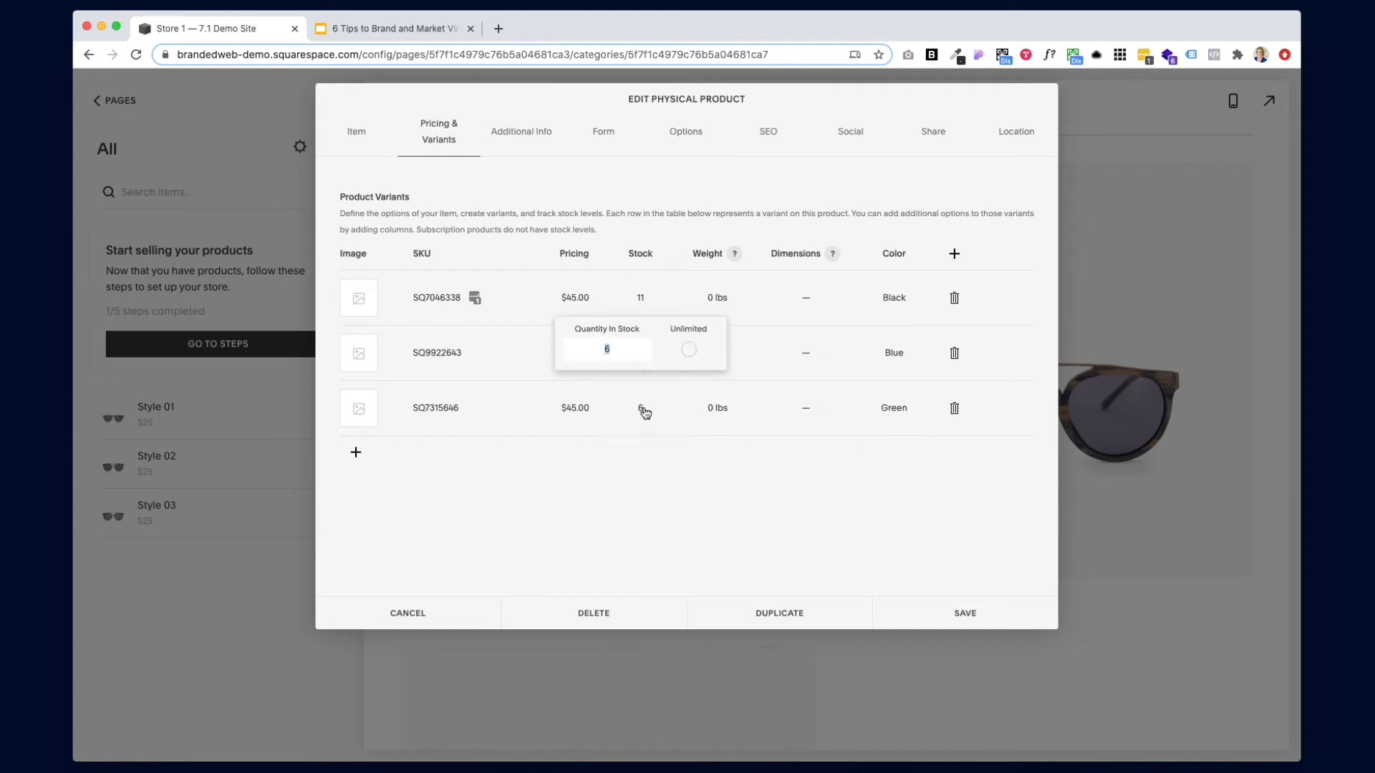
text(9)
click(773, 498)
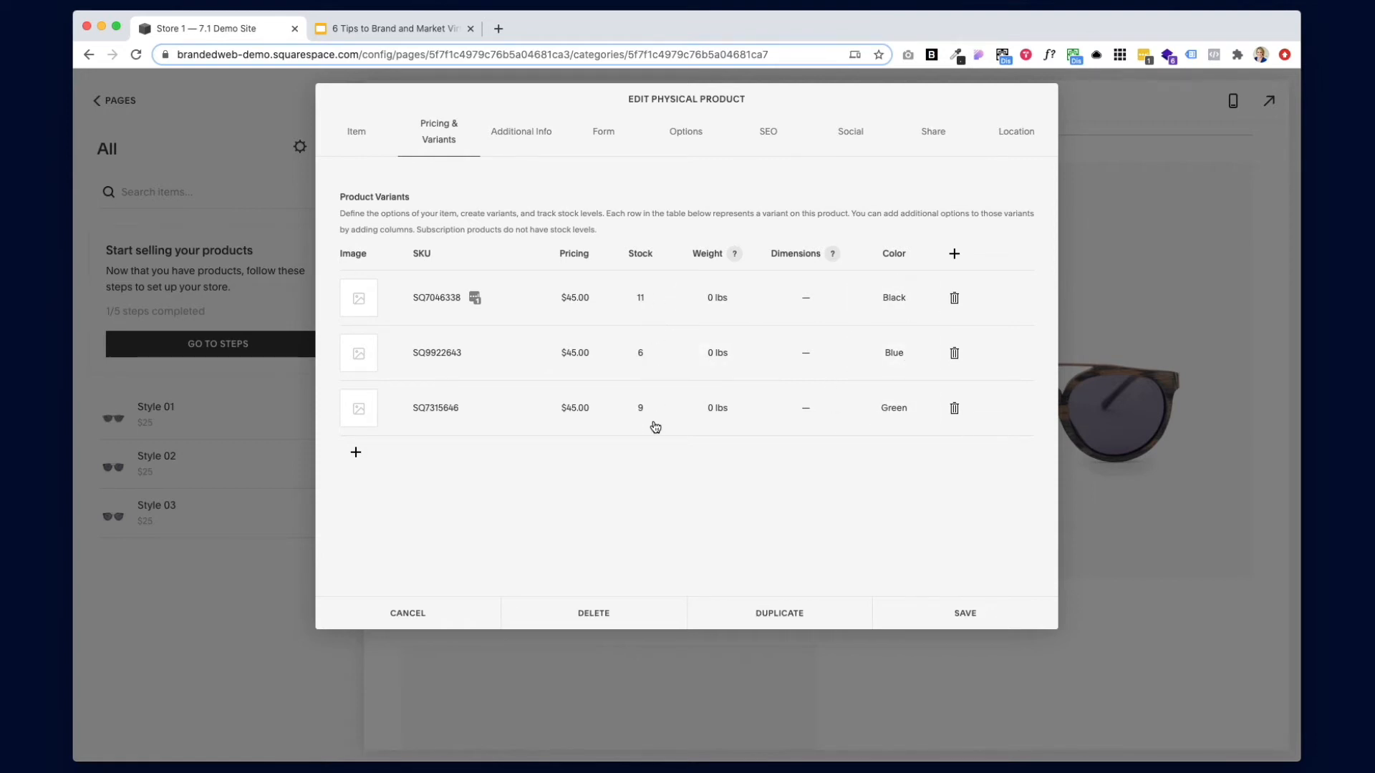
Step: Save the yoga mat product and review its listing on the store page
click(967, 614)
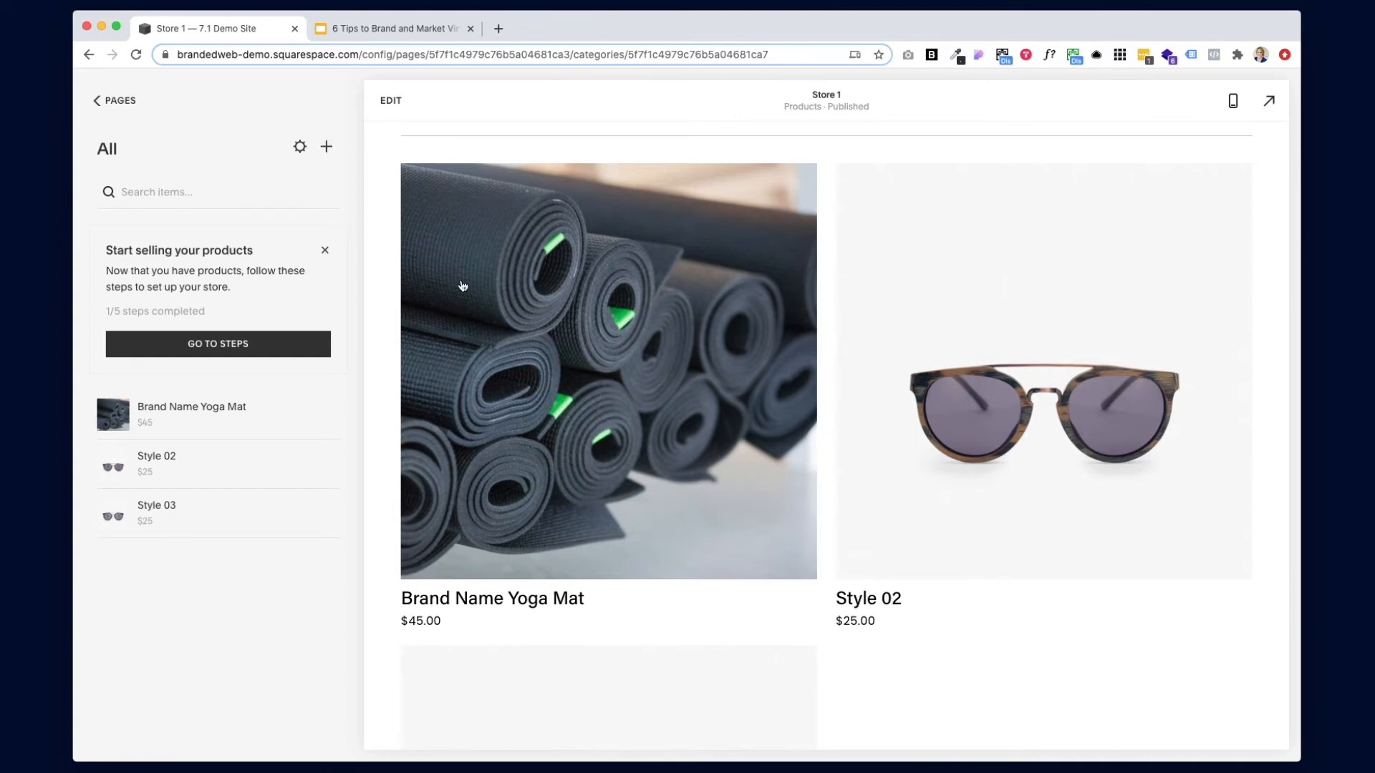
scroll(492, 305, up, 3)
scroll(493, 307, down, 2)
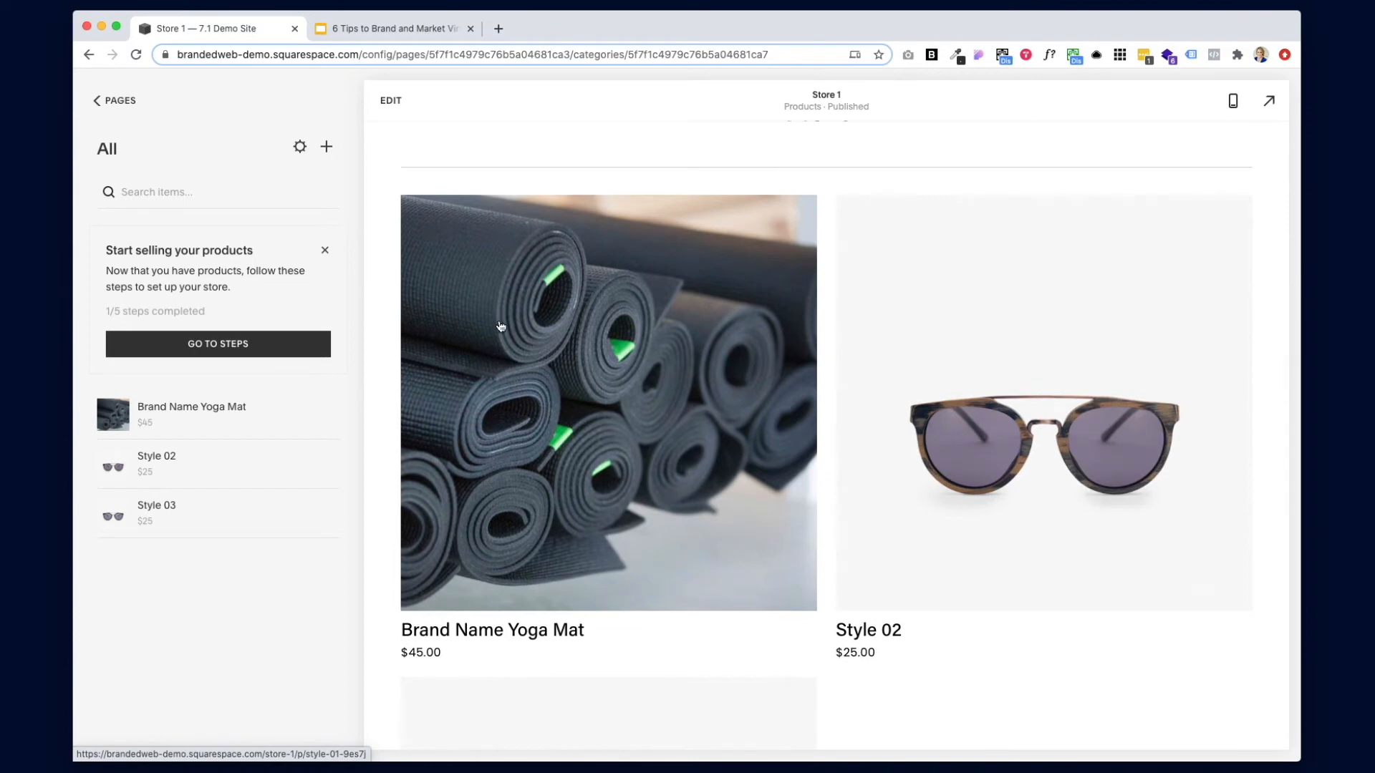
Step: Go to the site's Commerce settings and open the store setup checklist
click(219, 346)
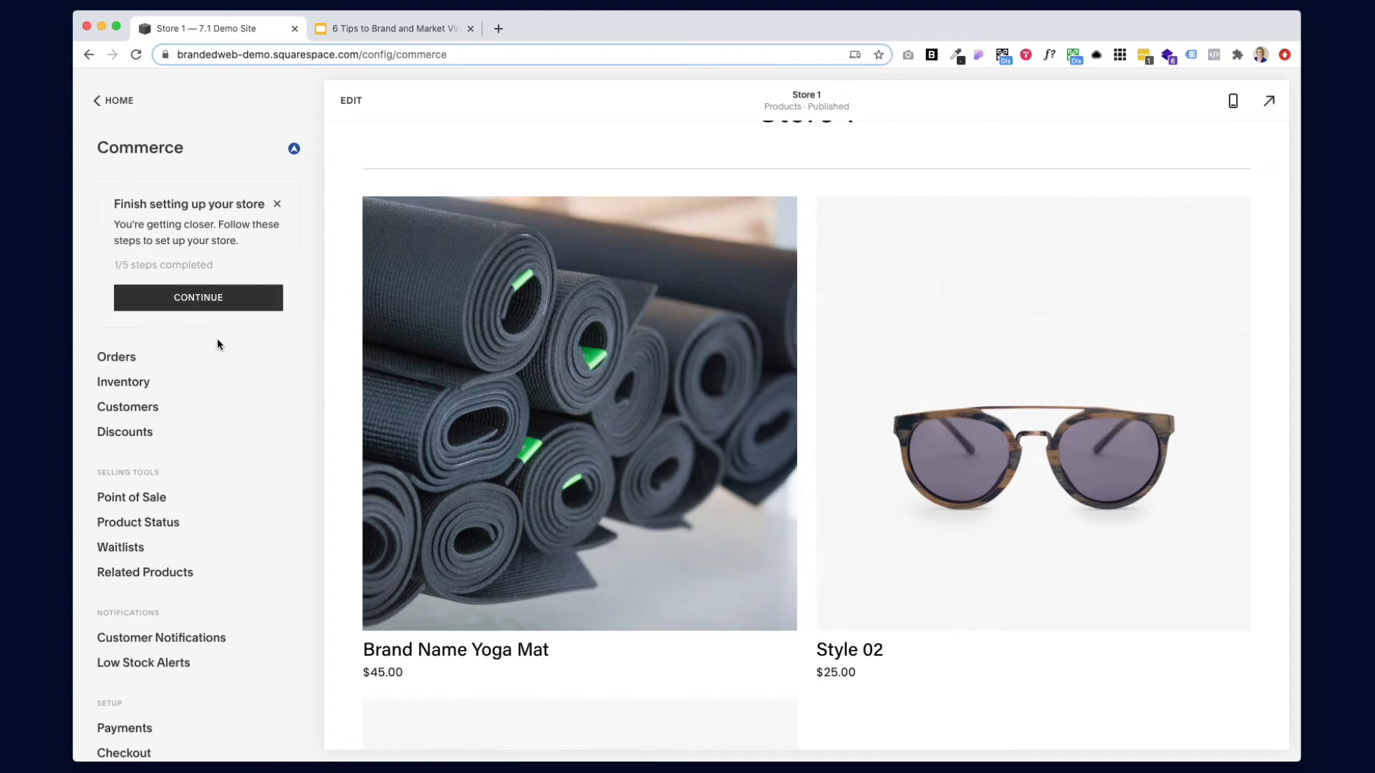
click(109, 99)
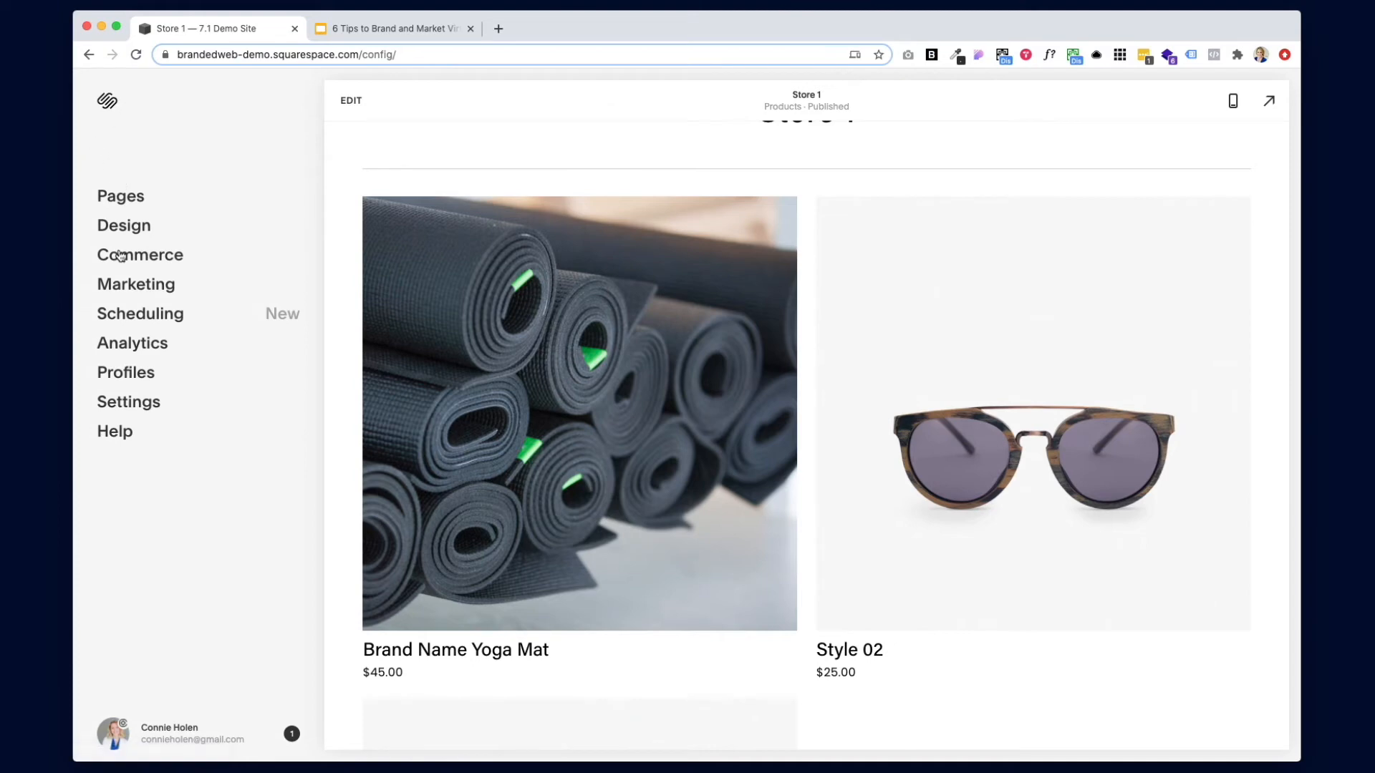
click(120, 256)
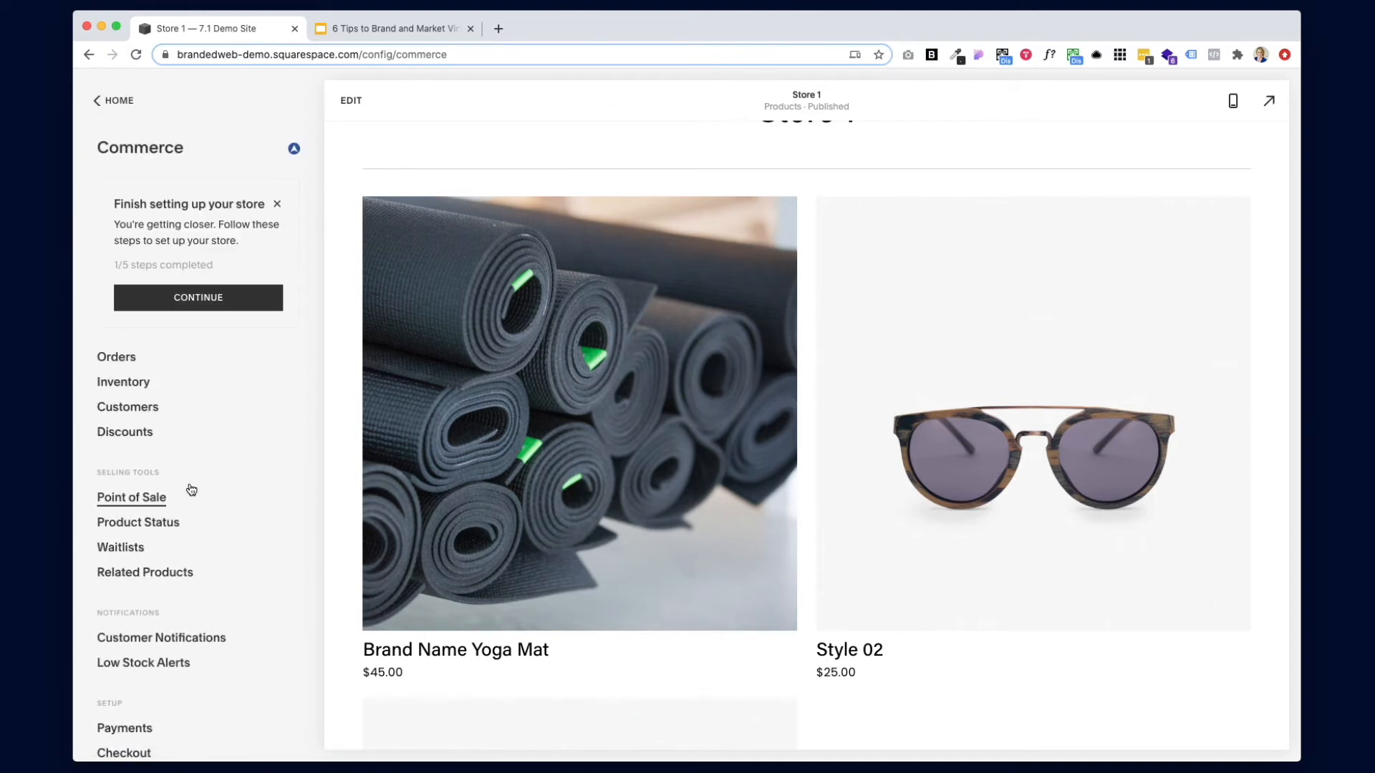
click(213, 299)
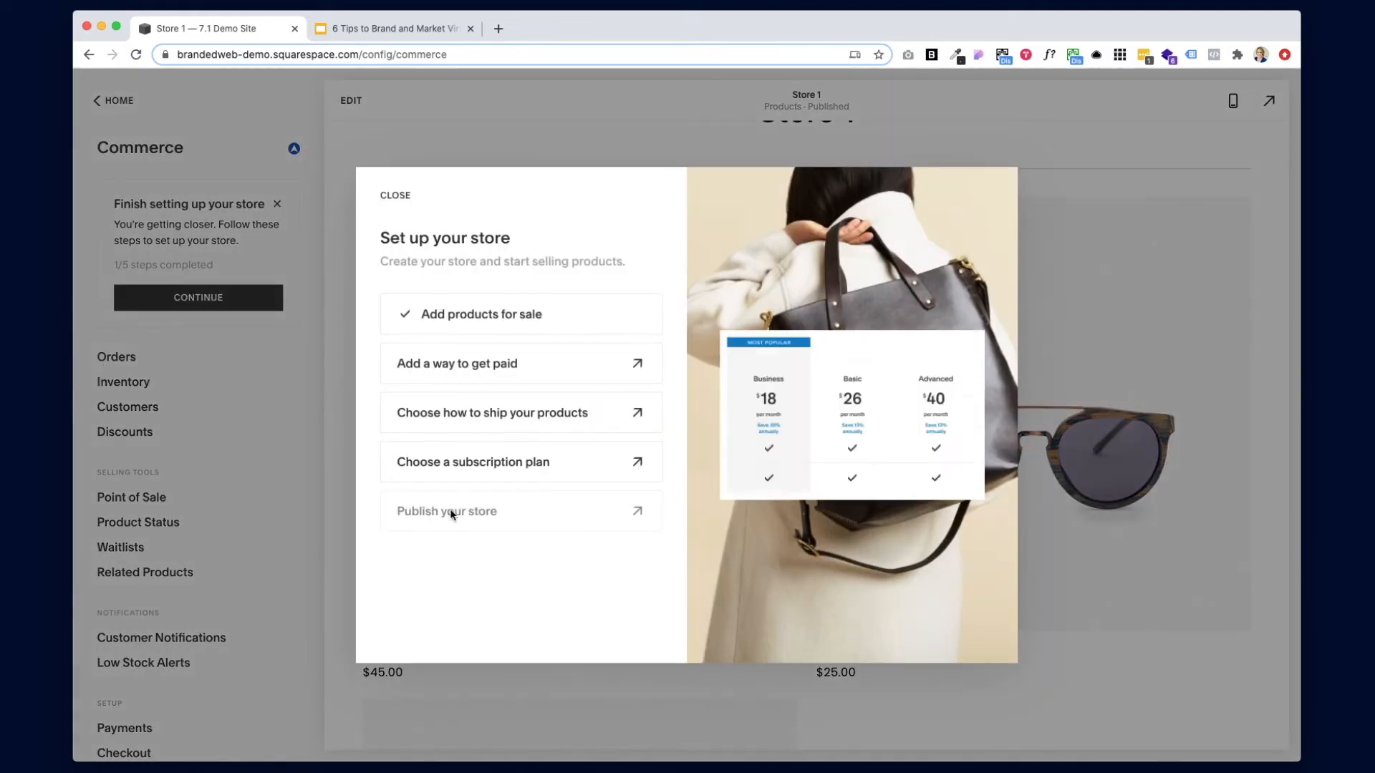
Step: Review the Stripe, PayPal and Square payment options and the store currency setting, and return to the Commerce settings
click(493, 365)
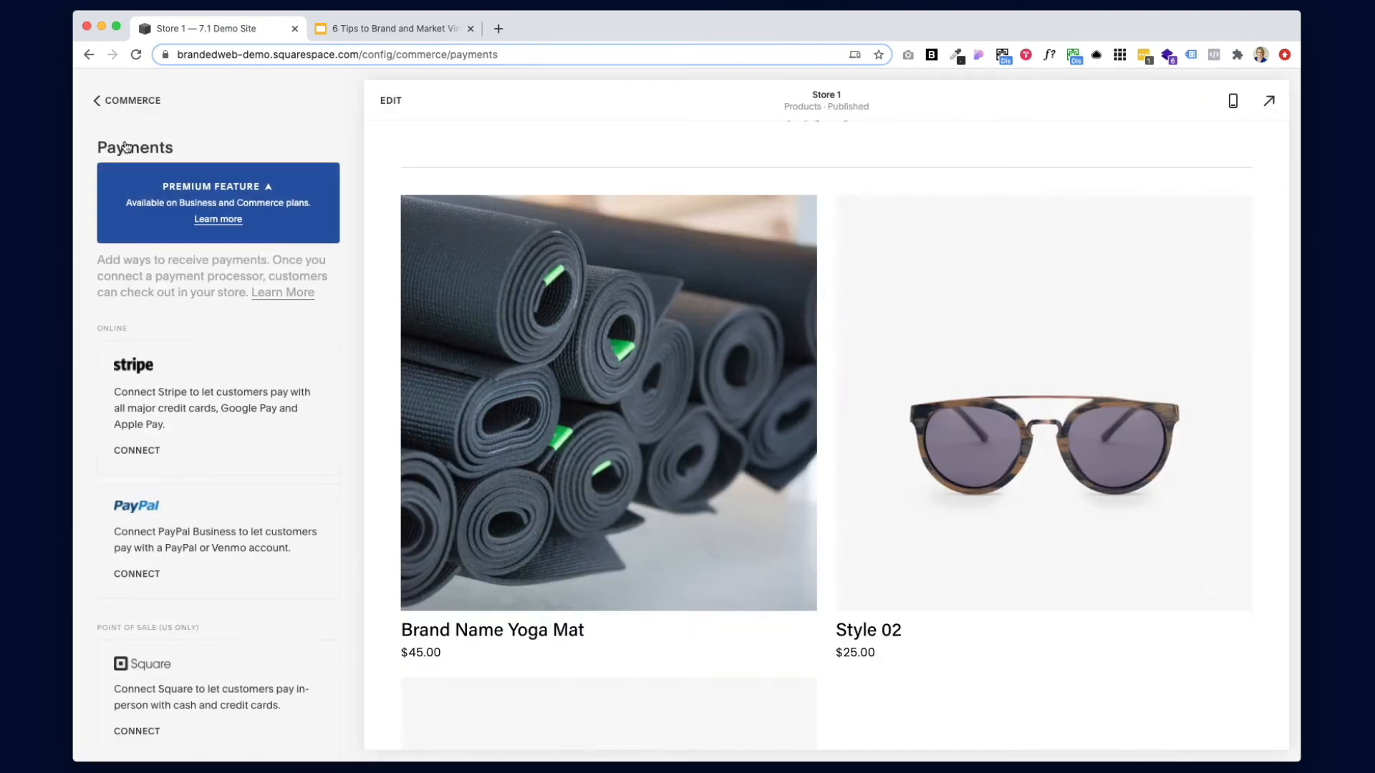
scroll(229, 396, down, 2)
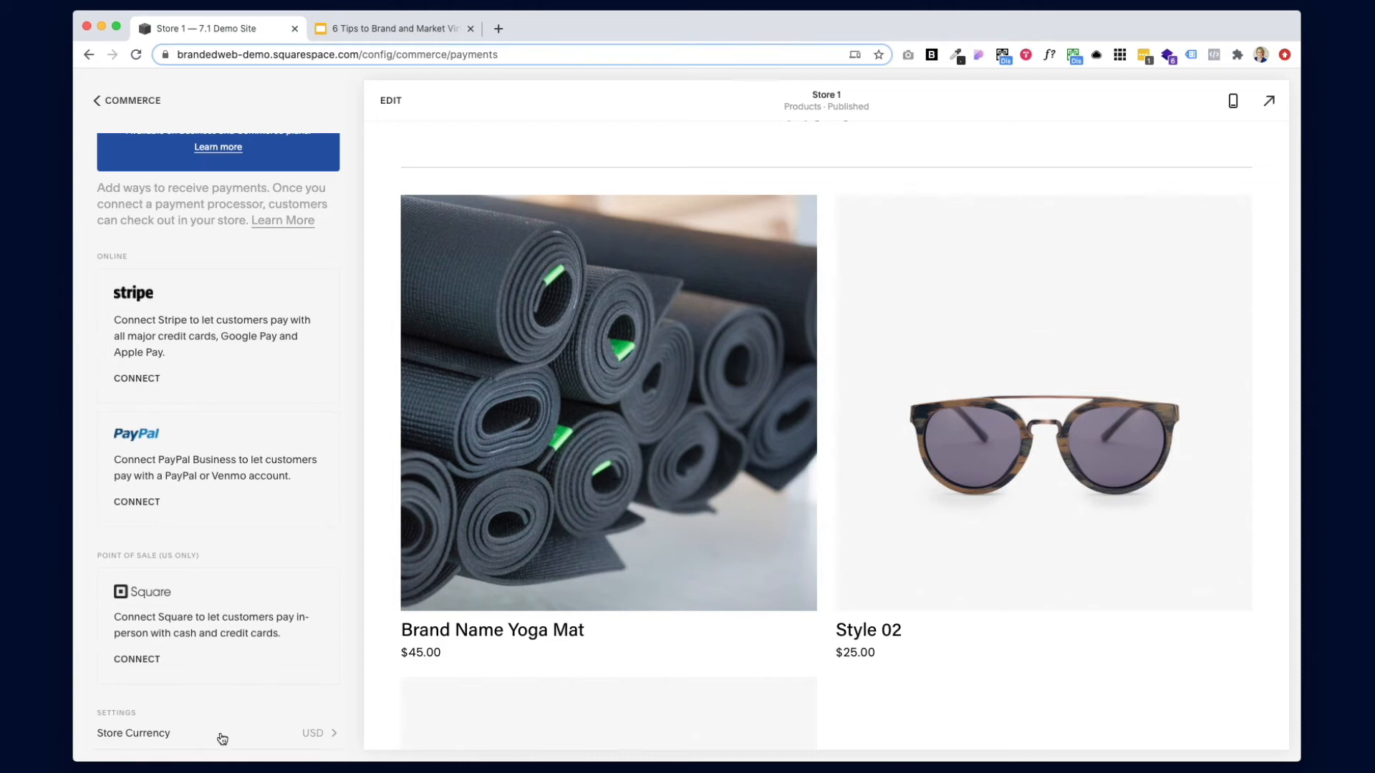
scroll(295, 687, up, 2)
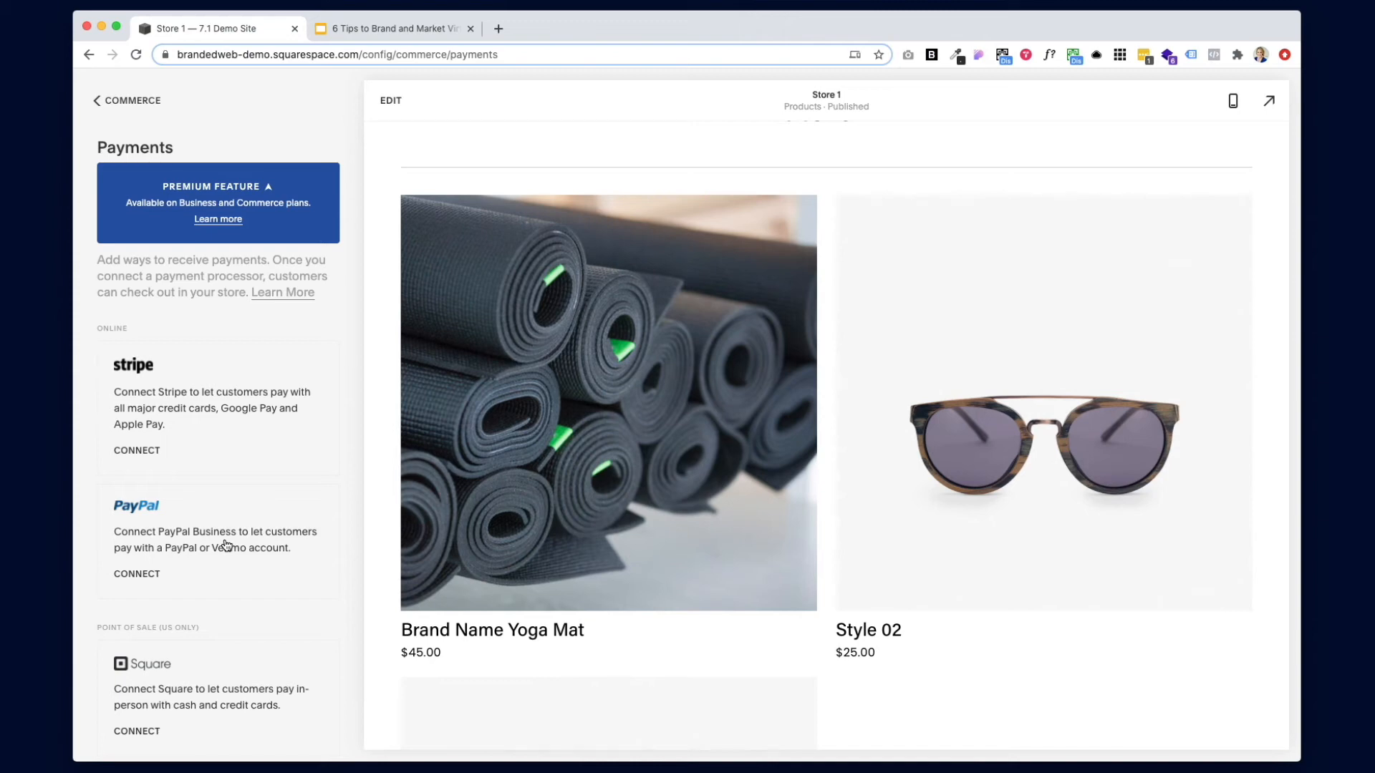
click(123, 101)
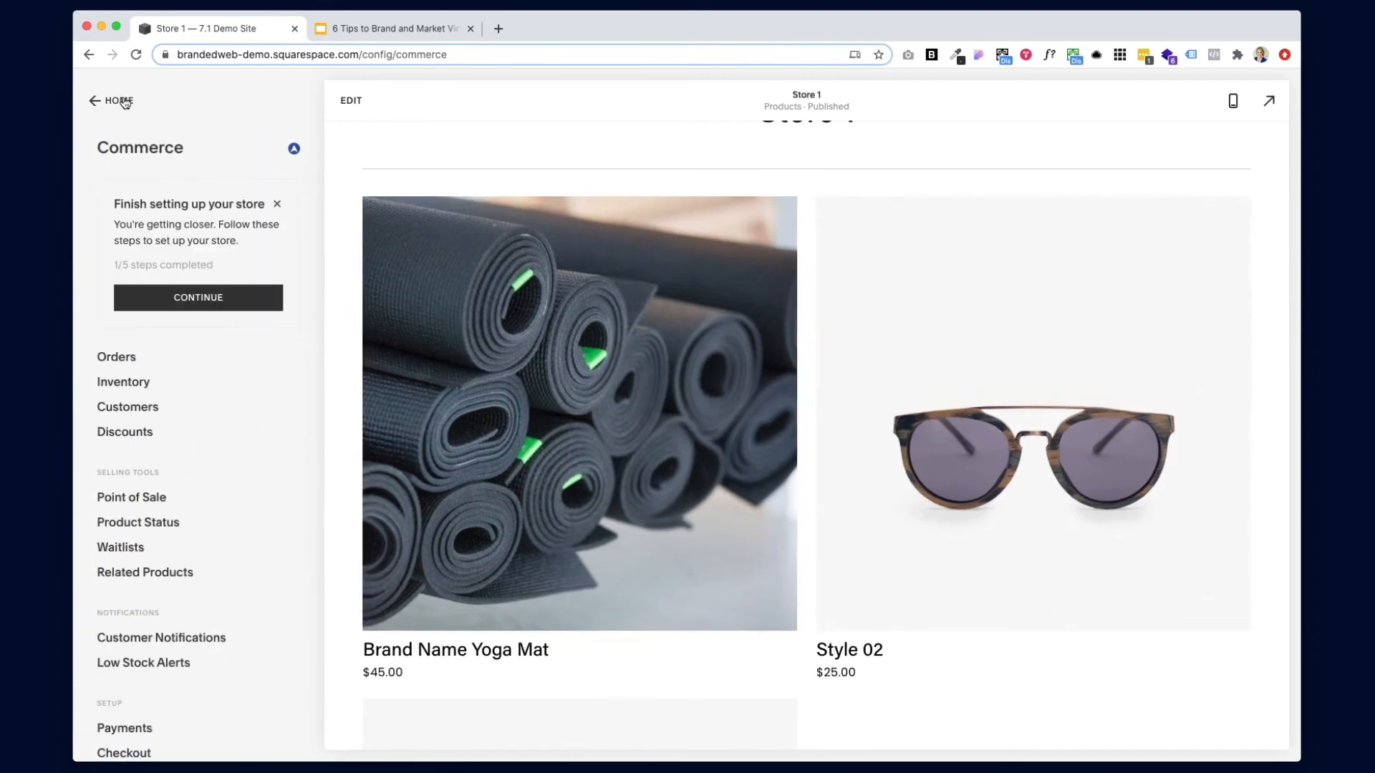
Step: Review the shipping settings from the store setup checklist and return to the Commerce settings
click(211, 297)
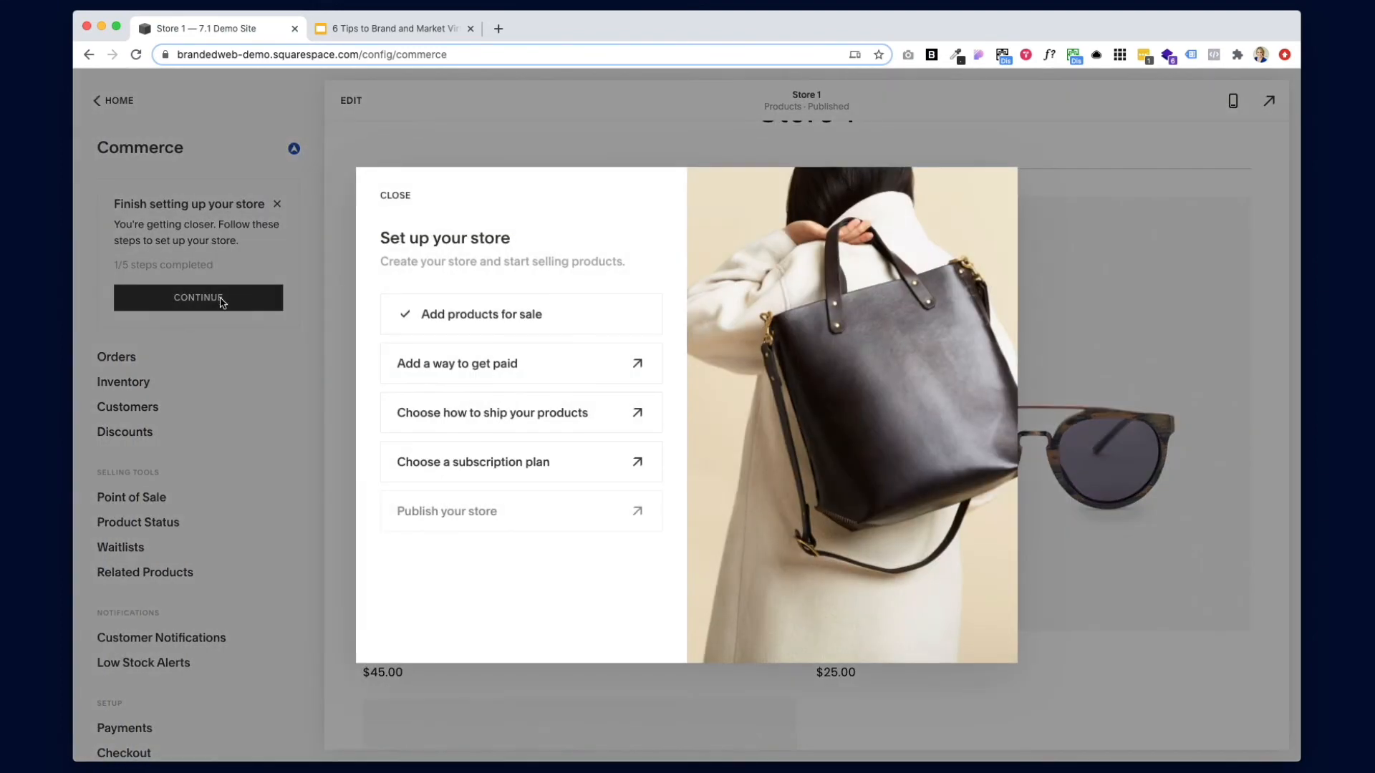
click(463, 419)
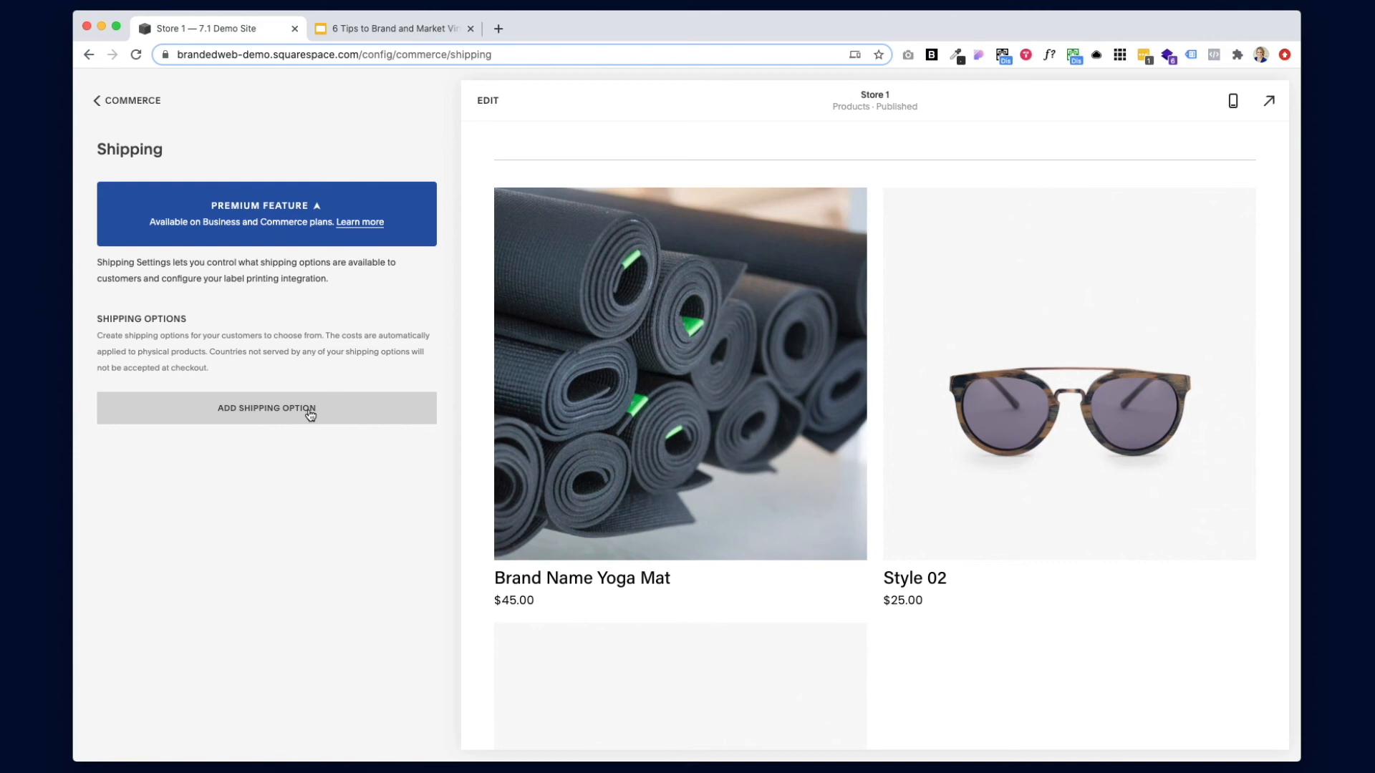
click(105, 101)
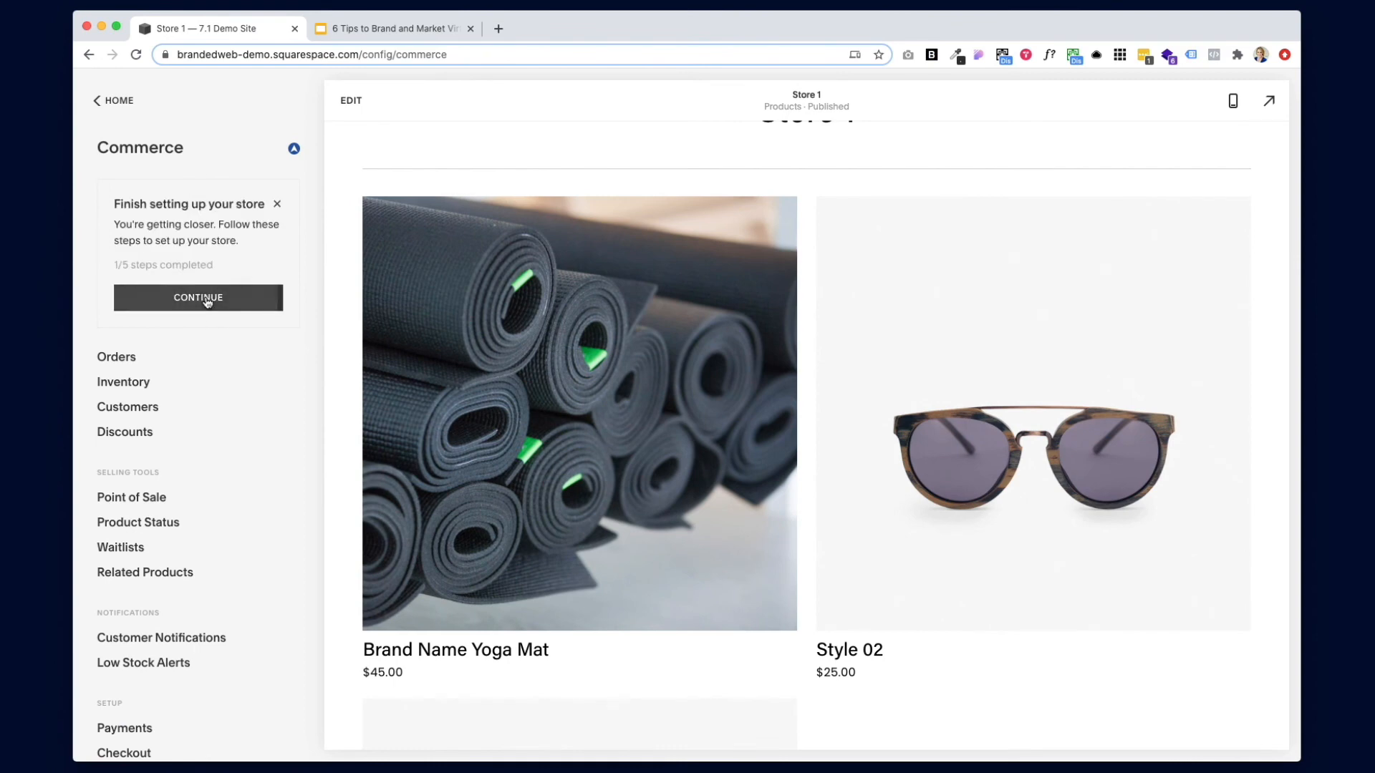
Step: Review the subscription plan and publishing items in the store setup checklist, close it, and return to the site's home menu
click(207, 298)
mouse_move(525, 460)
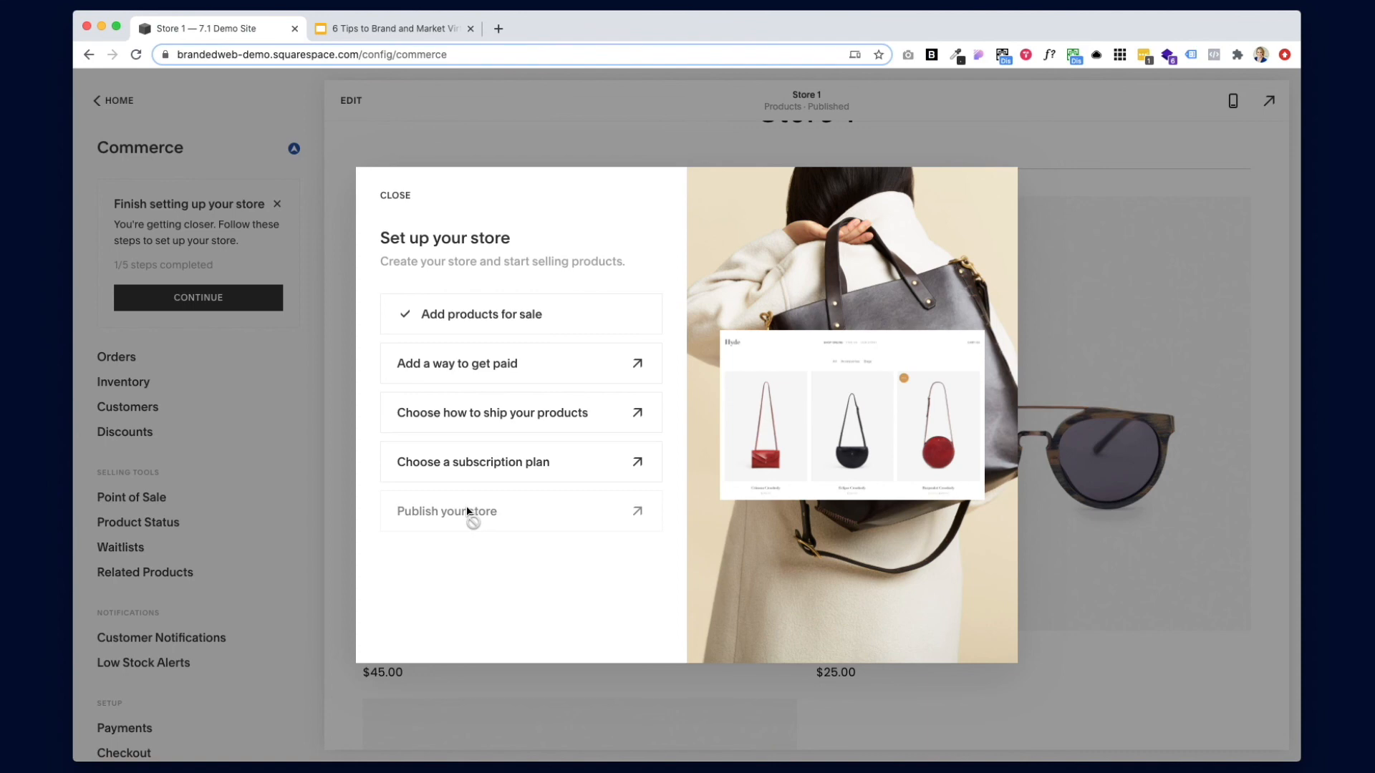
click(396, 195)
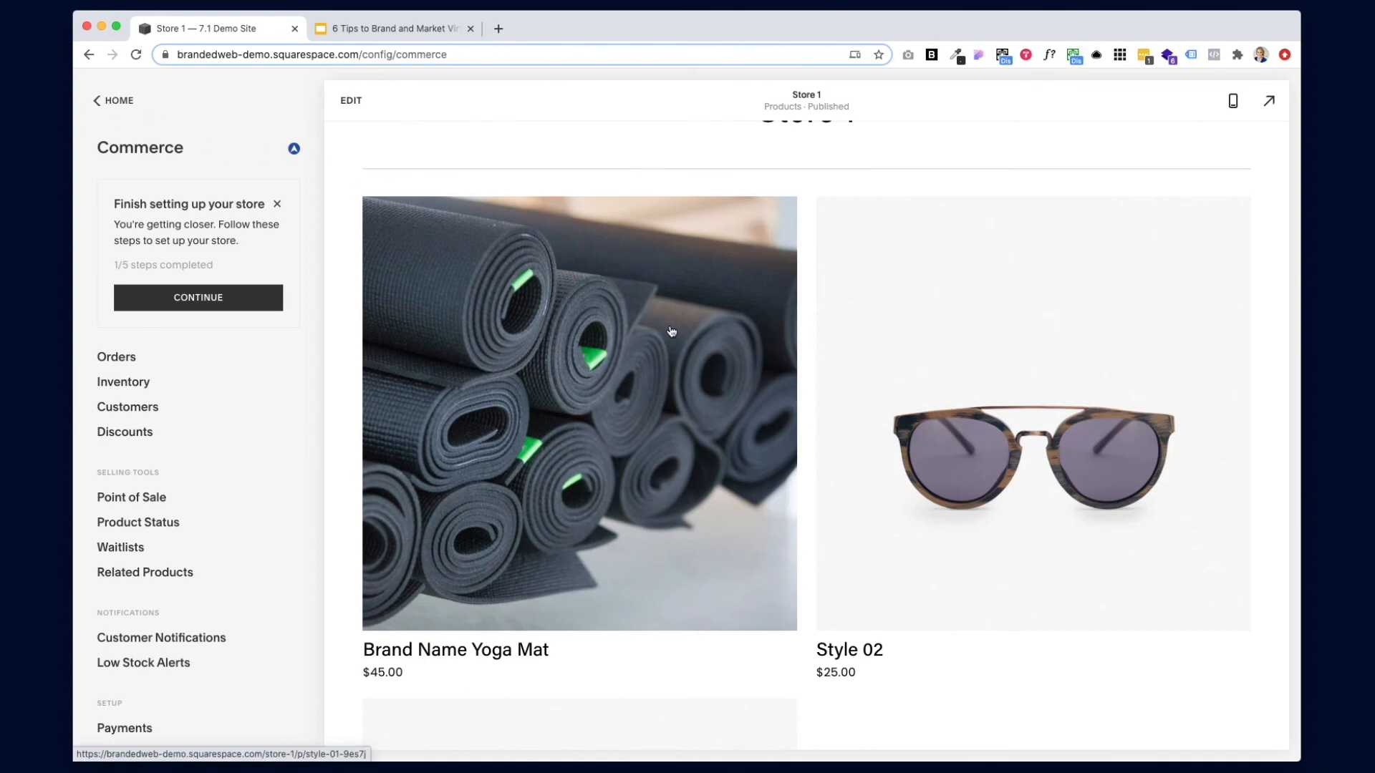
scroll(671, 332, up, 1)
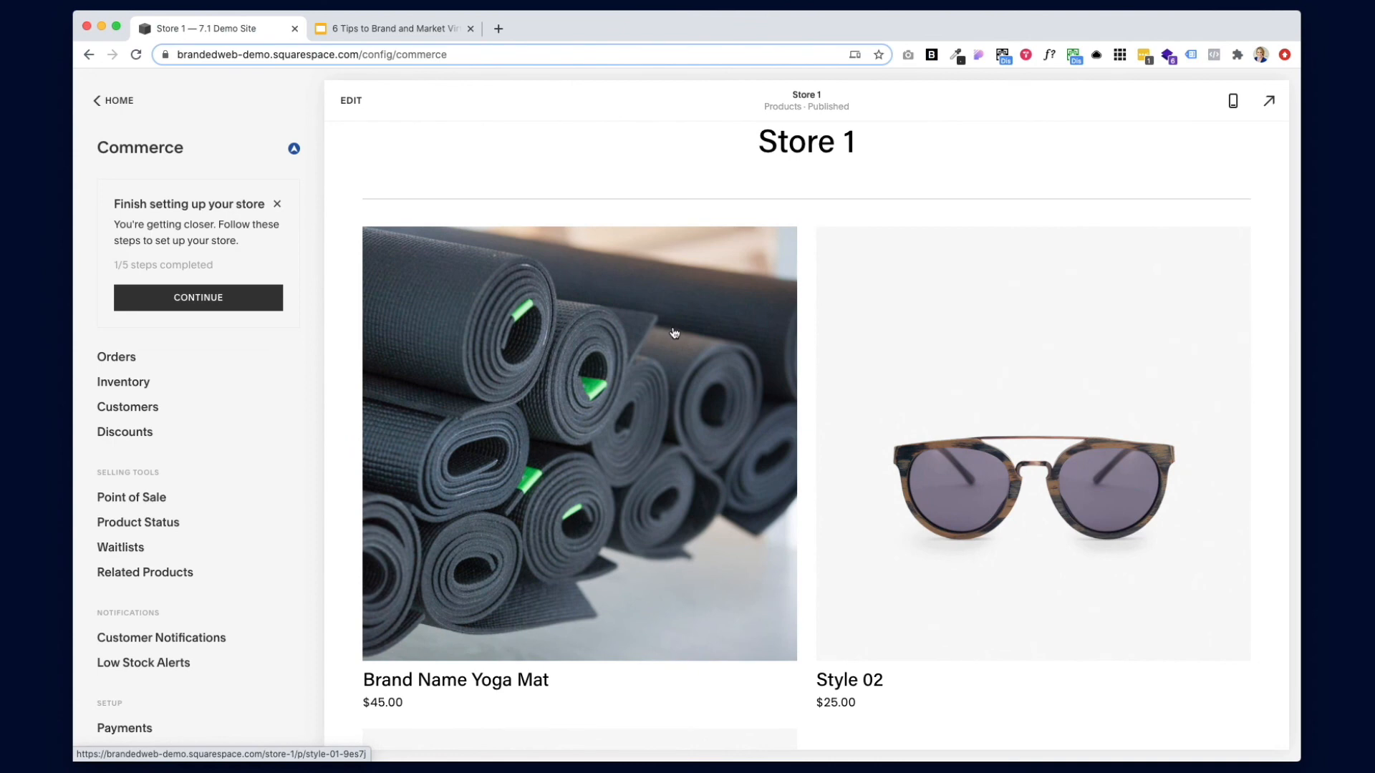
click(109, 101)
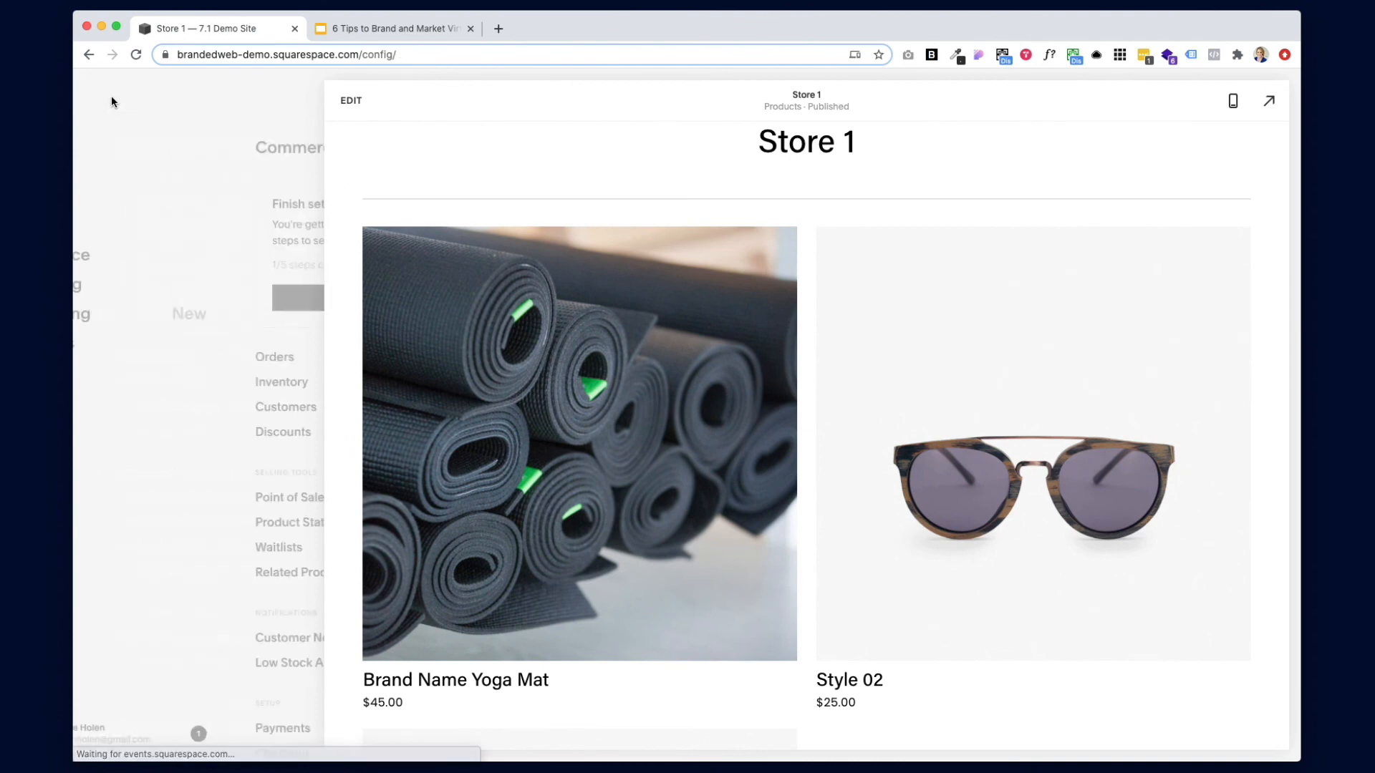